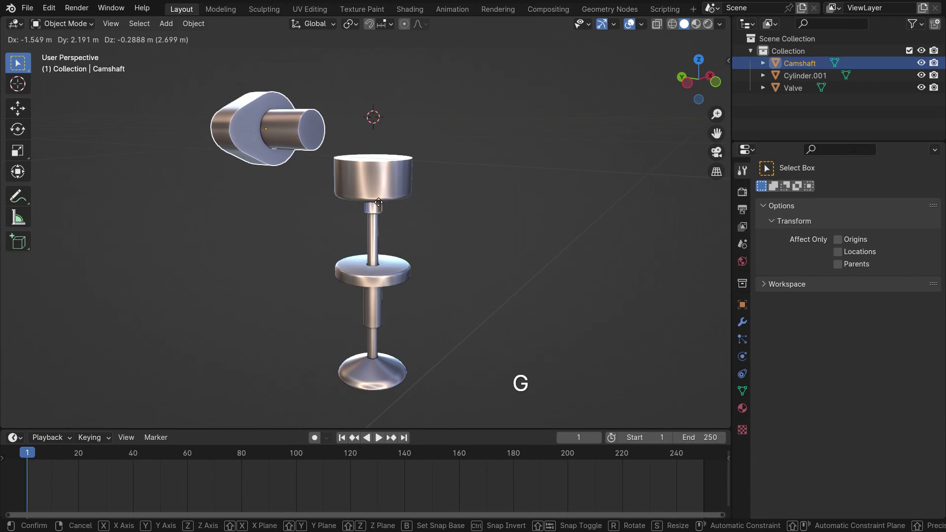
- Cancel the camshaft move, select the valve, and frame the assembly in front orthographic view
right_click(378, 202)
click(374, 232)
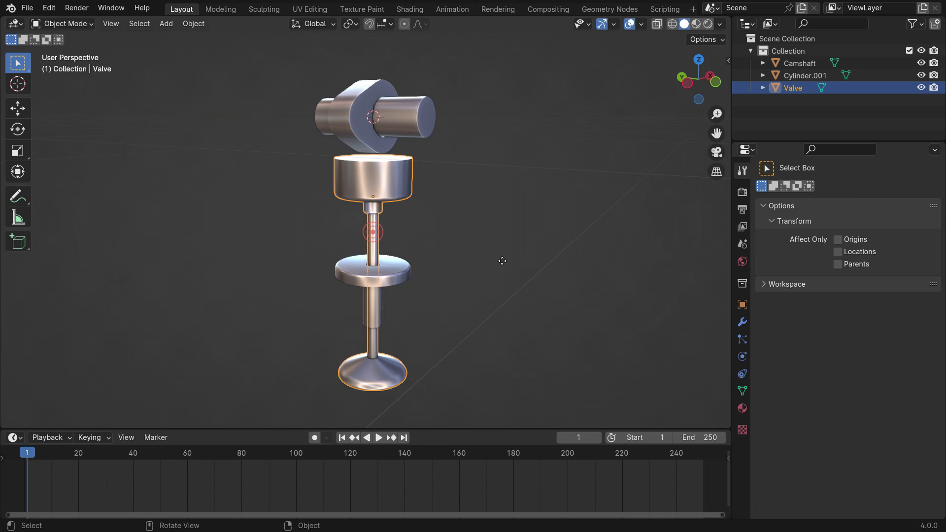
key(g)
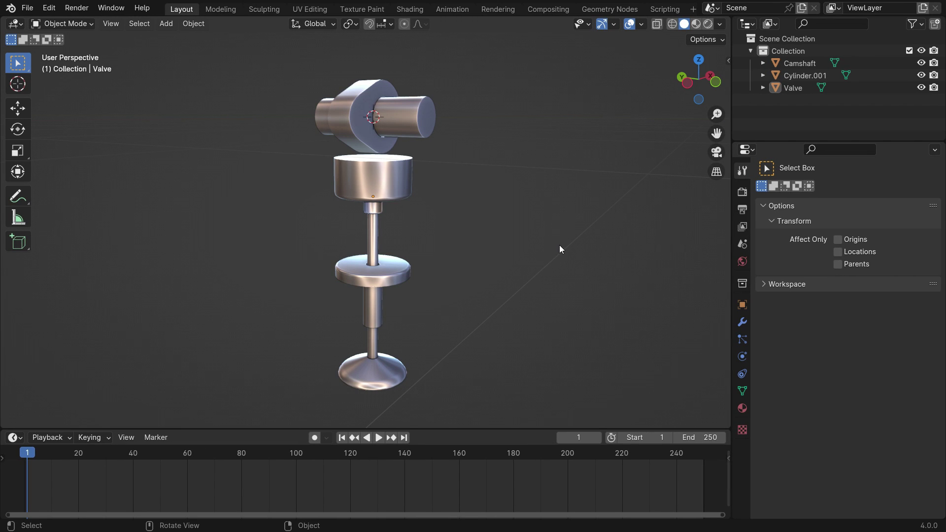
key(KP_1)
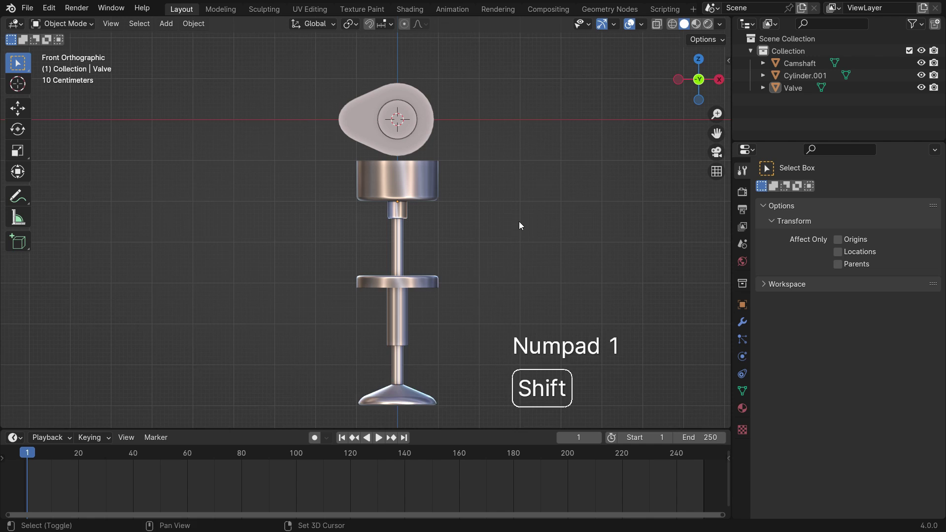
shift+middle_drag(518, 221, 463, 280)
- Add a cube and move it straight up along Z to sit above the camshaft
key(shift+a)
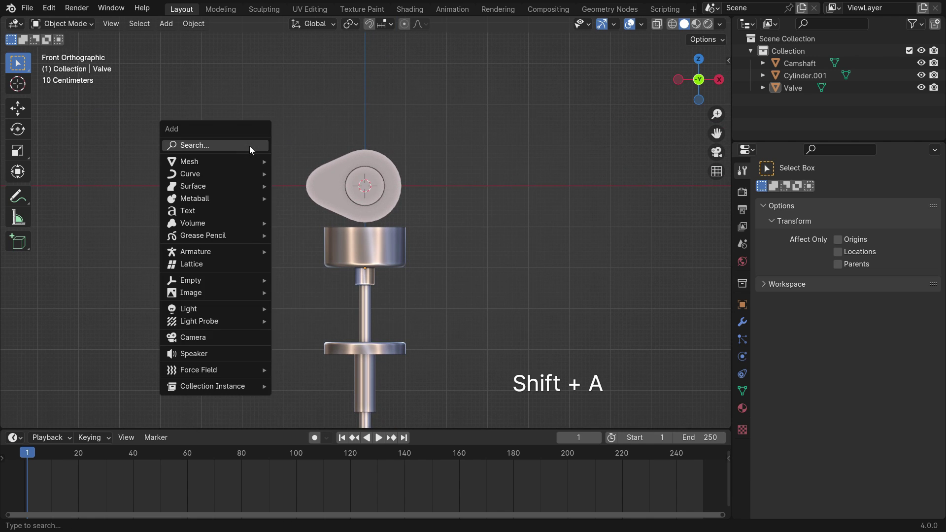
mouse_move(237, 161)
click(305, 173)
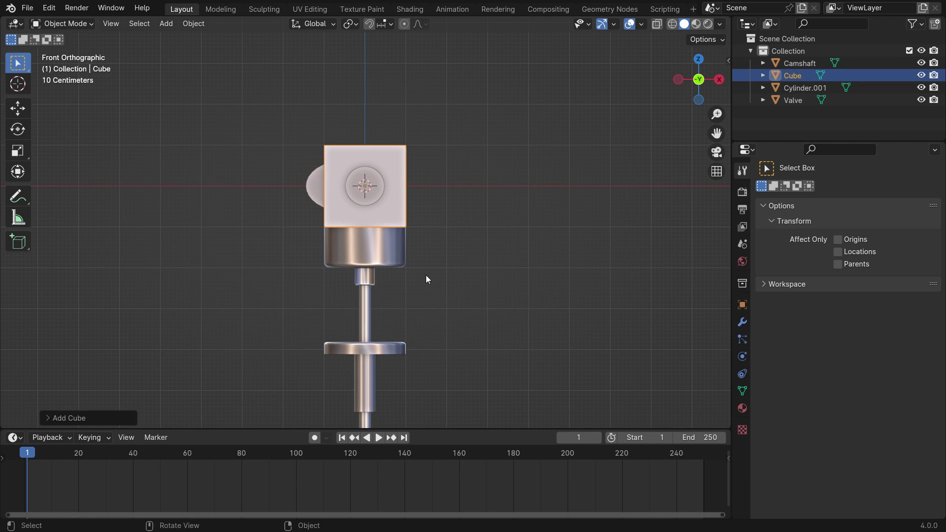
key(g)
key(z)
click(448, 111)
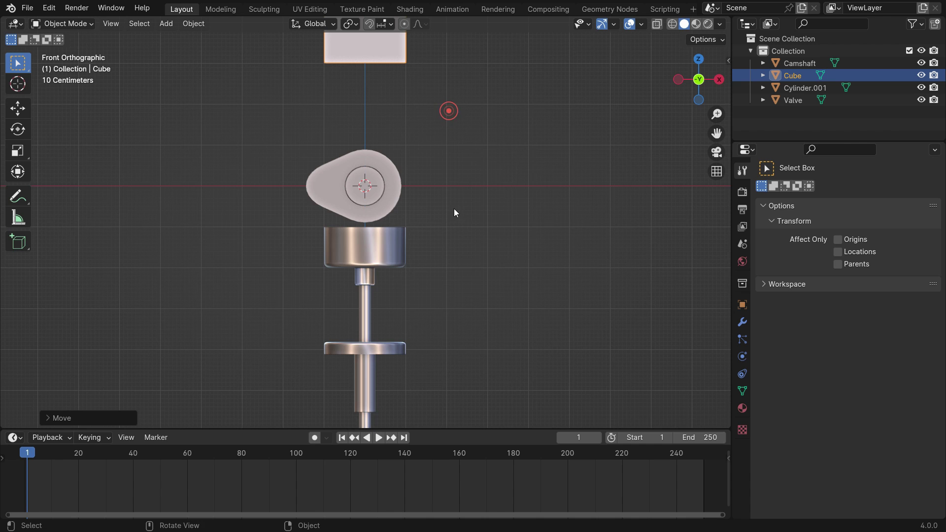
shift+middle_drag(454, 208, 453, 281)
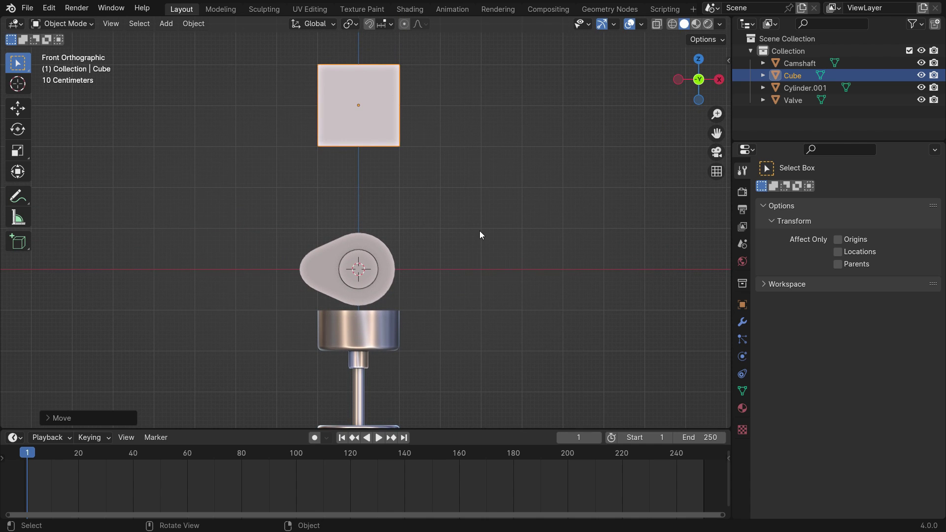
- Give the cube a Passive rigid body, testing playback and rewinding to frame 1
click(742, 357)
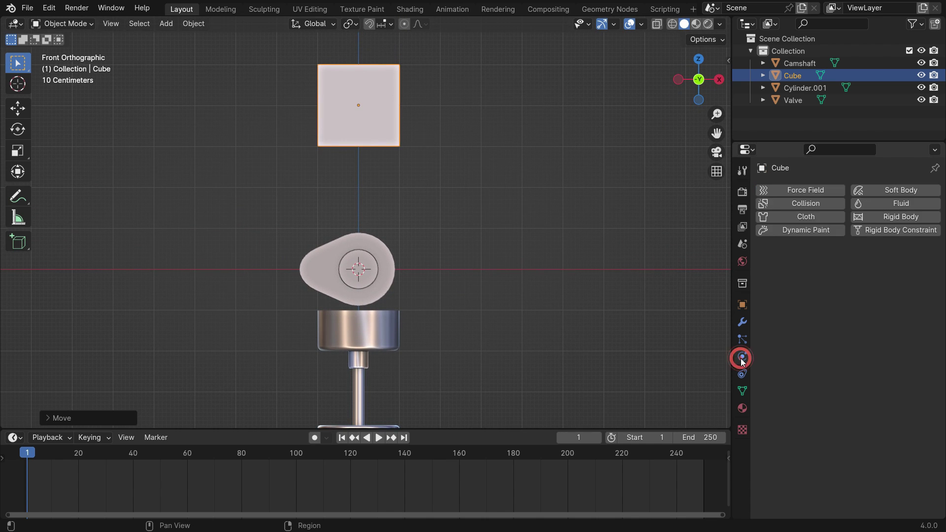
click(885, 218)
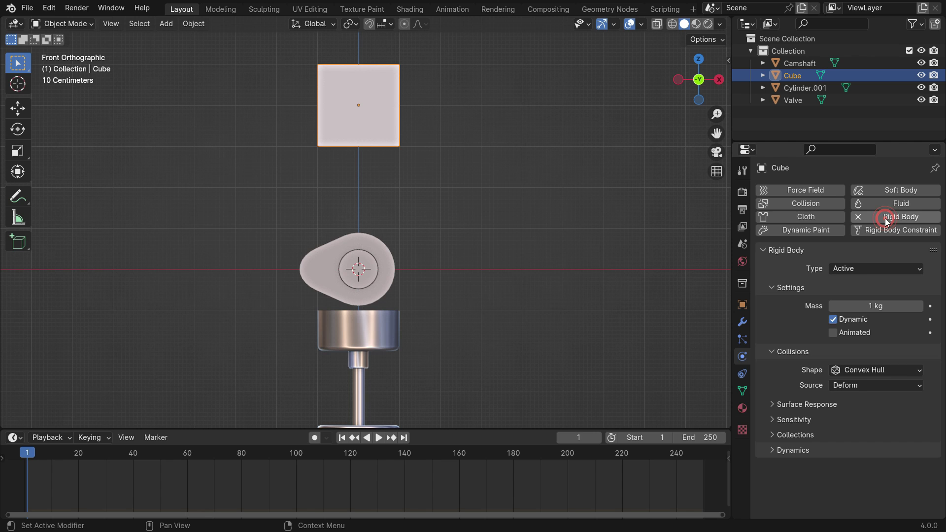
key(space)
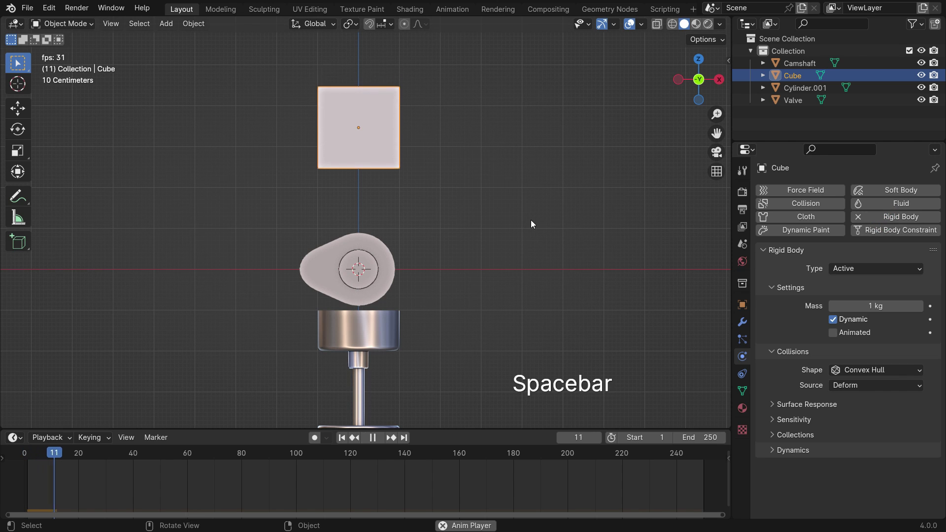
key(space)
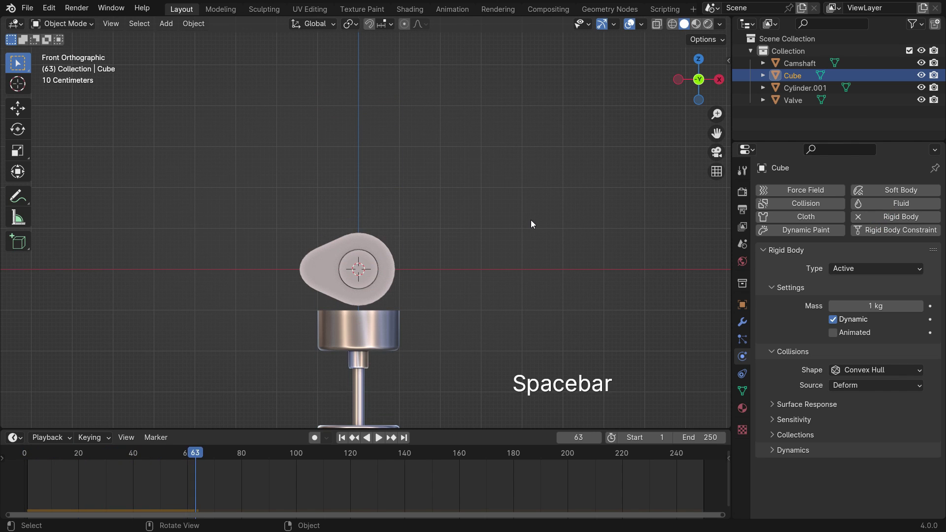
key(shift+Left)
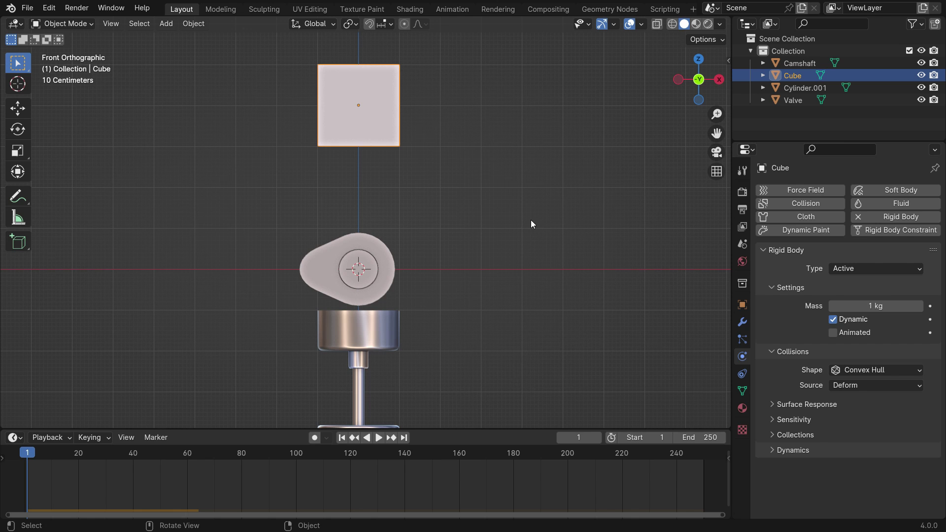
click(879, 267)
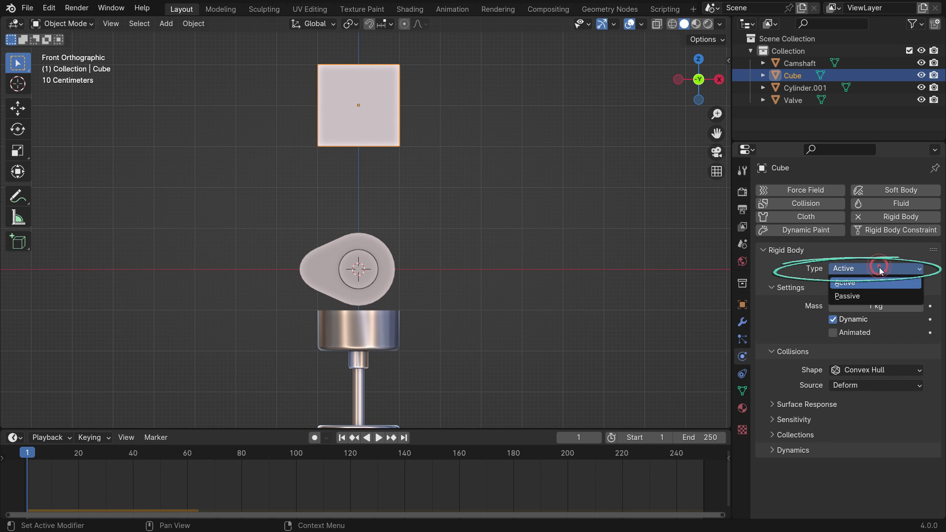
click(881, 294)
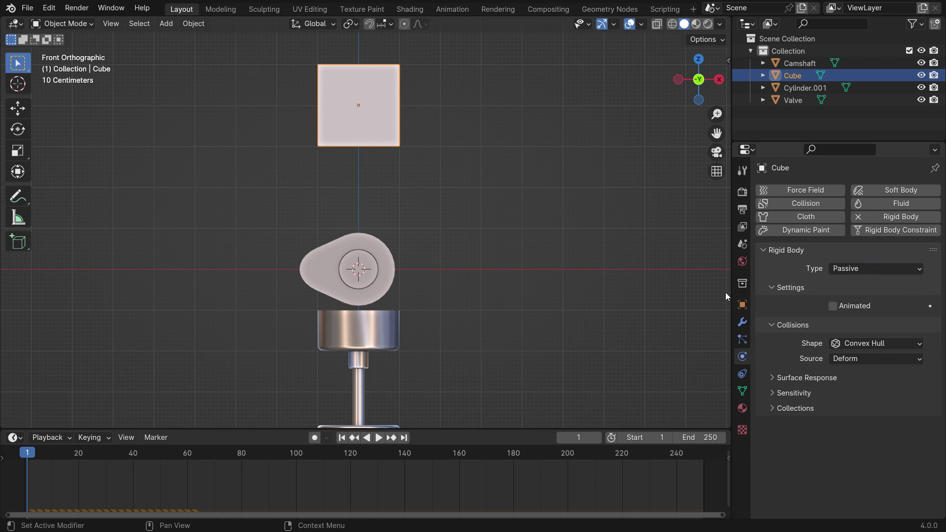
key(space)
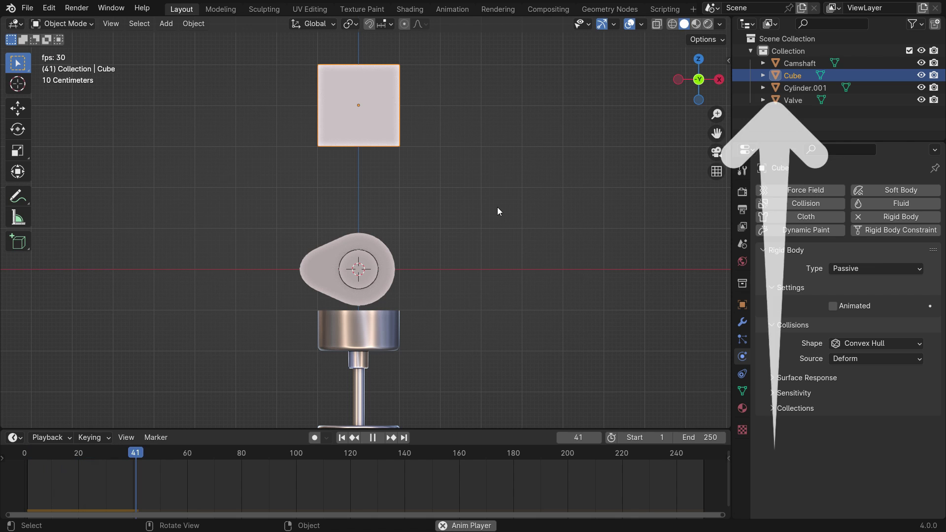
key(space)
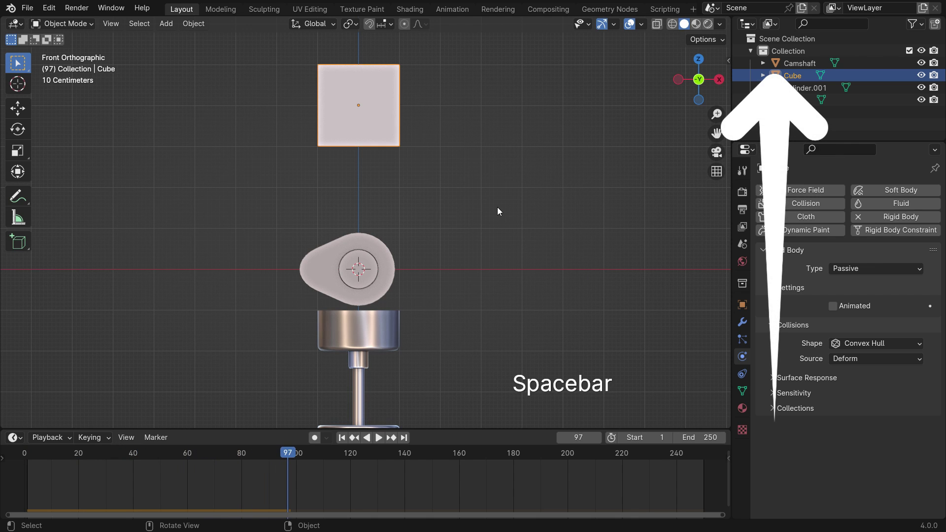
key(shift+Left)
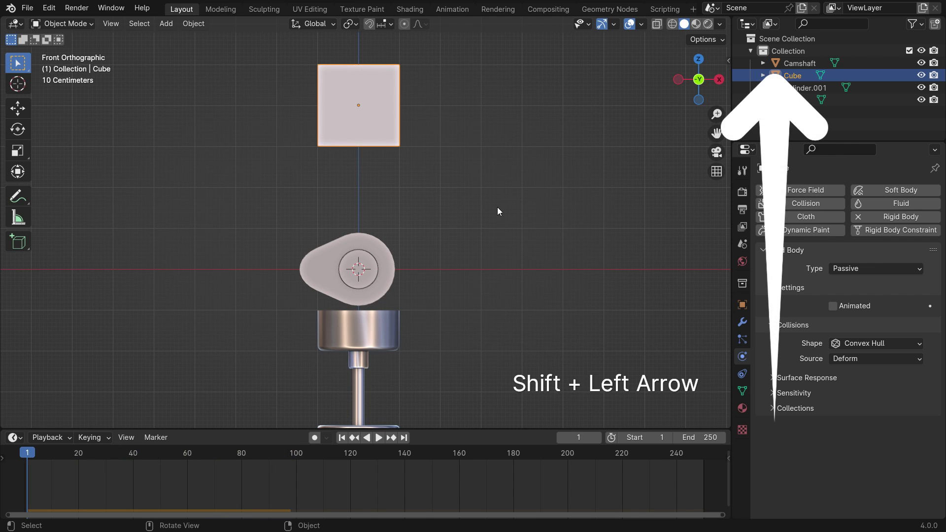
scroll(456, 256, down, 3)
- Add an Active rigid body to the valve, watch it fall, then rewind to frame 1
shift+middle_drag(456, 317, 415, 267)
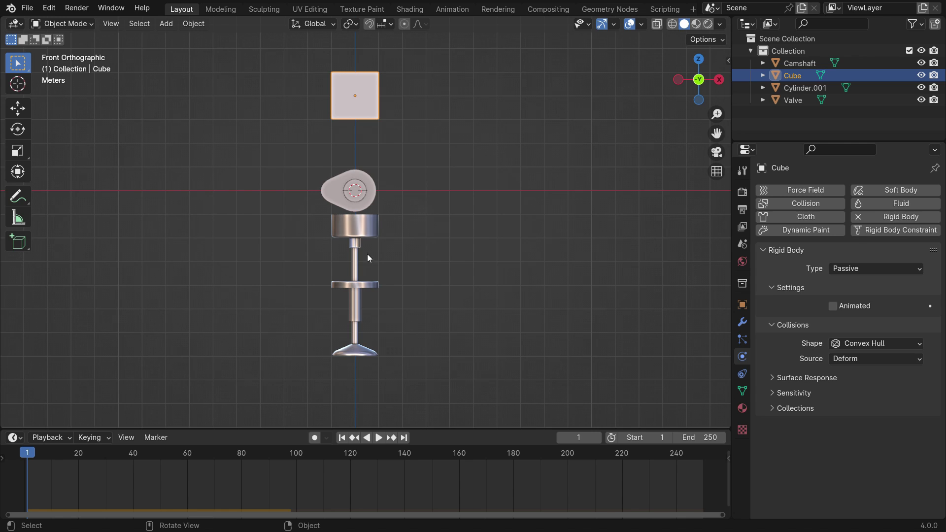
click(364, 228)
scroll(368, 275, up, 2)
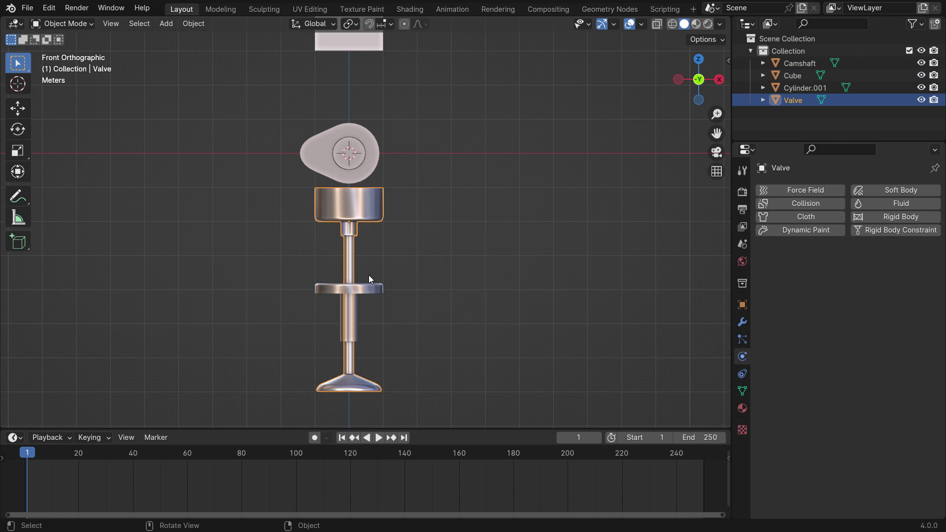
click(885, 219)
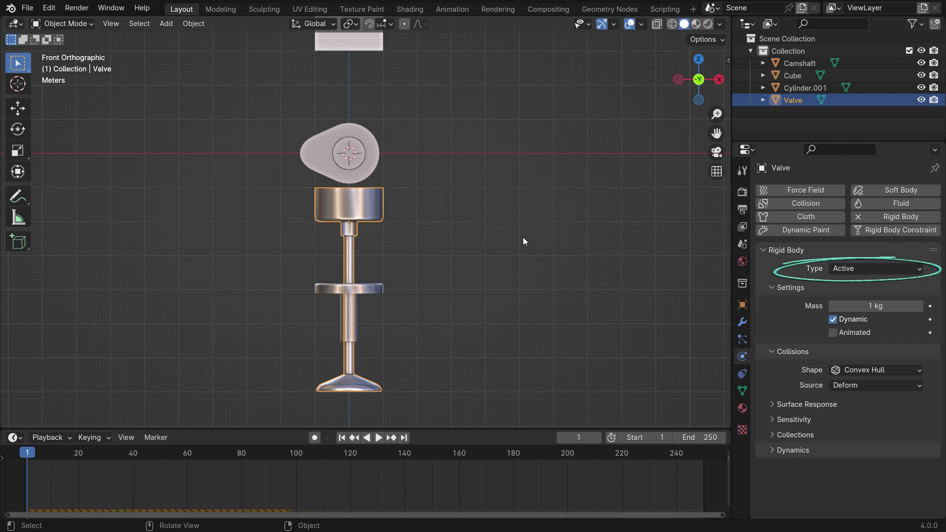
key(space)
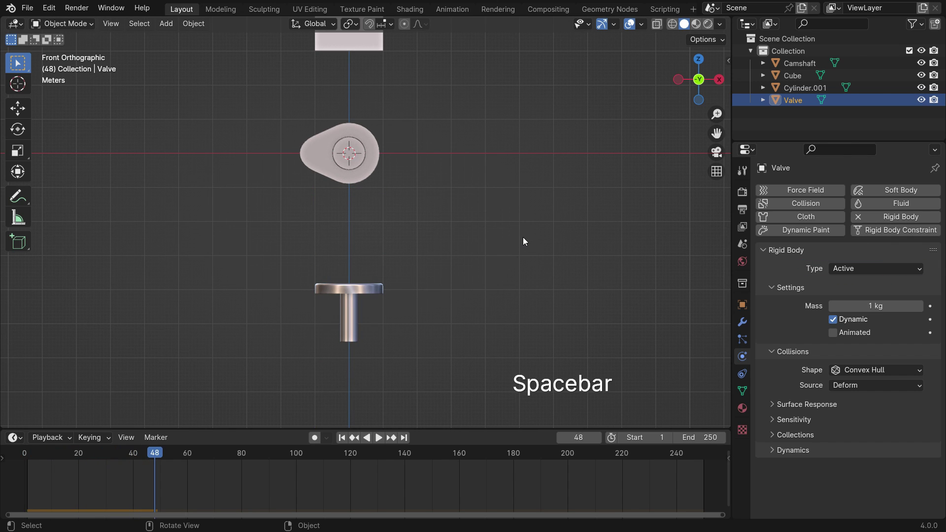
key(shift+Left)
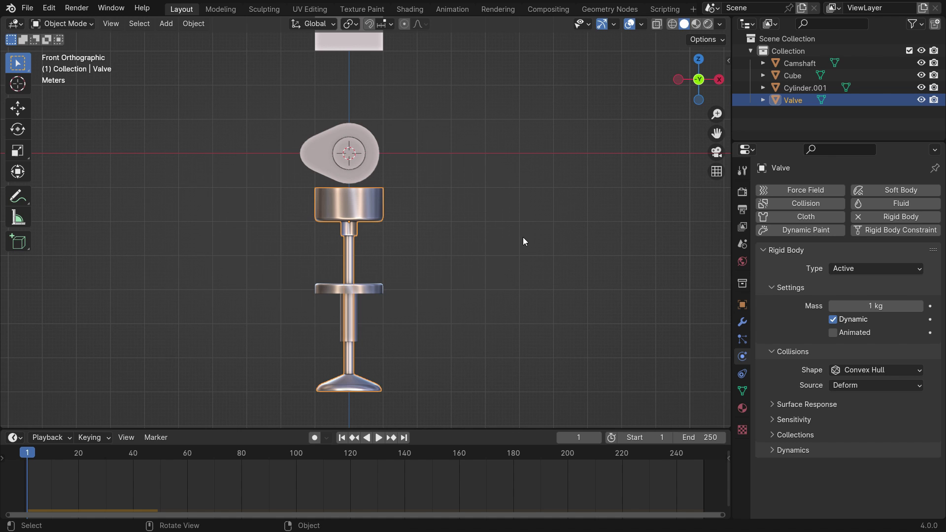
shift+middle_drag(522, 233, 506, 340)
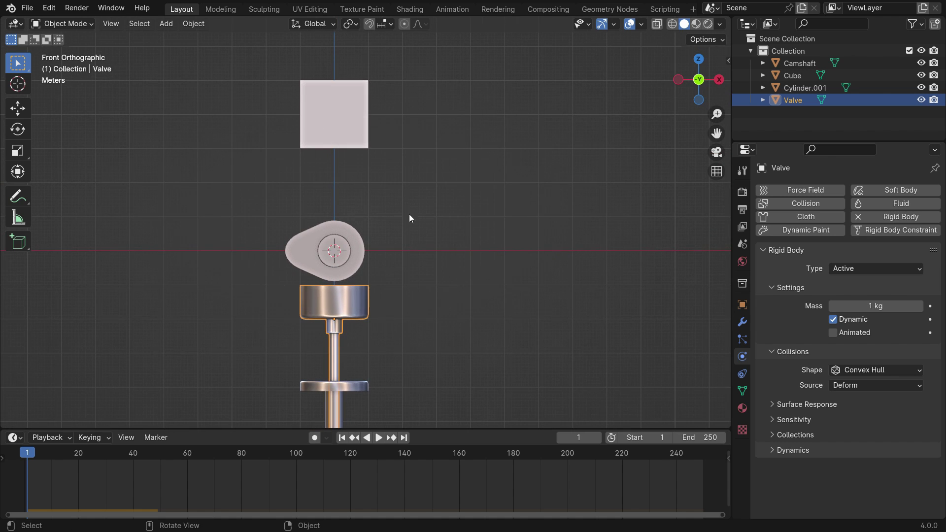
- Select the cube, then the valve as active, and run Object > Rigid Body > Connect
click(346, 139)
key(shift)
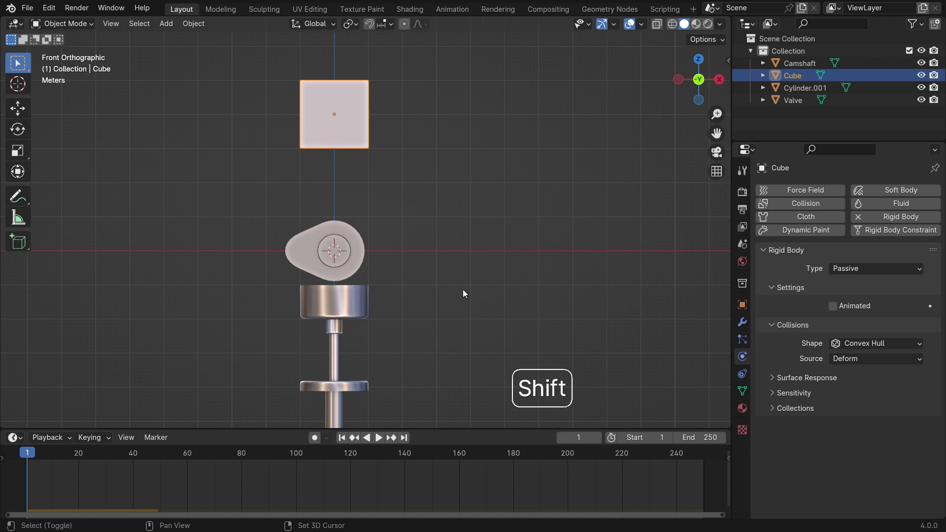
shift+click(365, 299)
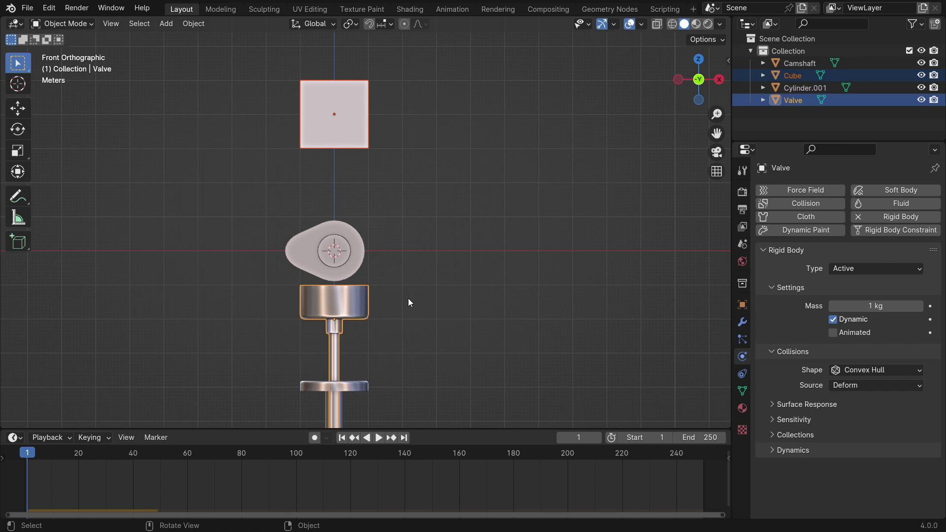
click(193, 24)
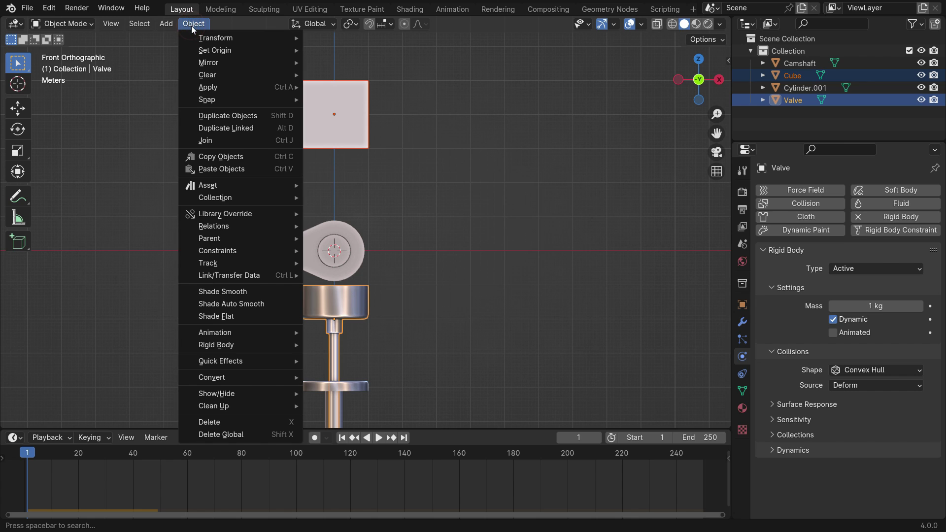
mouse_move(224, 343)
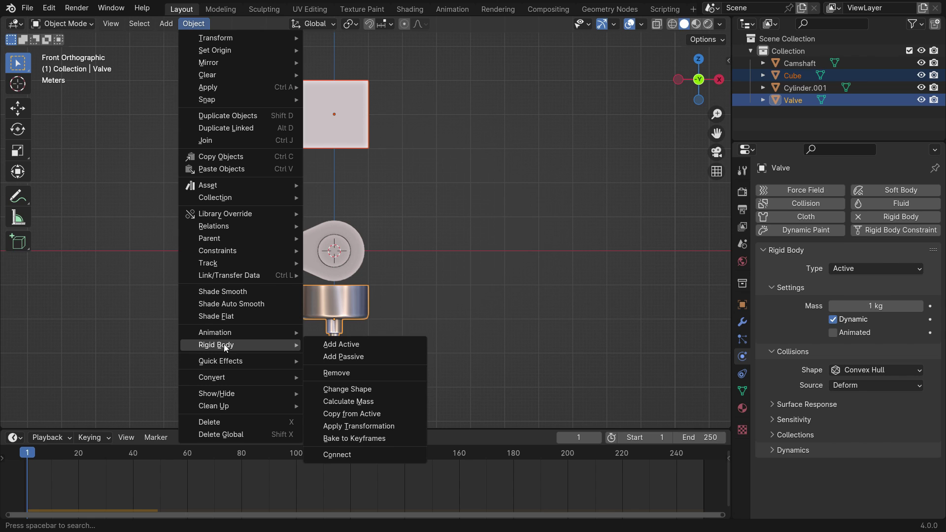
click(373, 454)
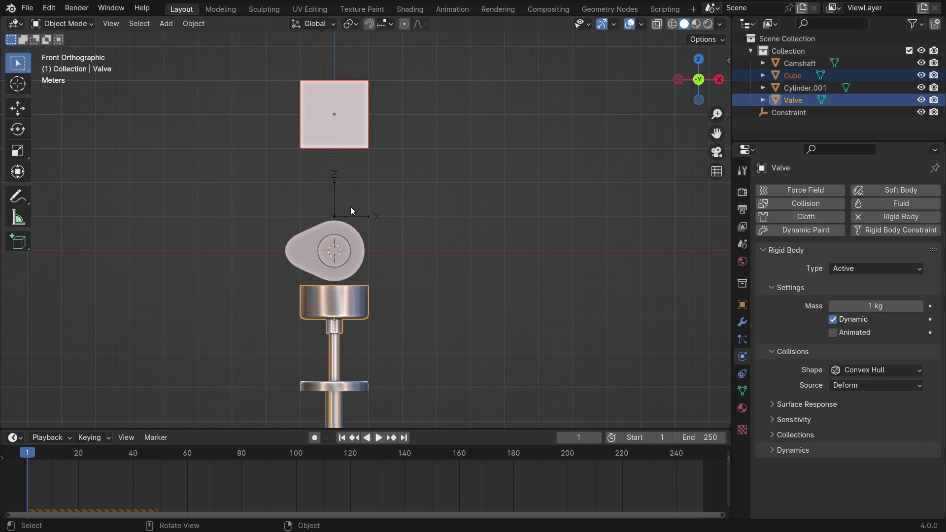
- Scale up the Constraint empty and change its type to Slider
click(377, 217)
key(s)
click(454, 255)
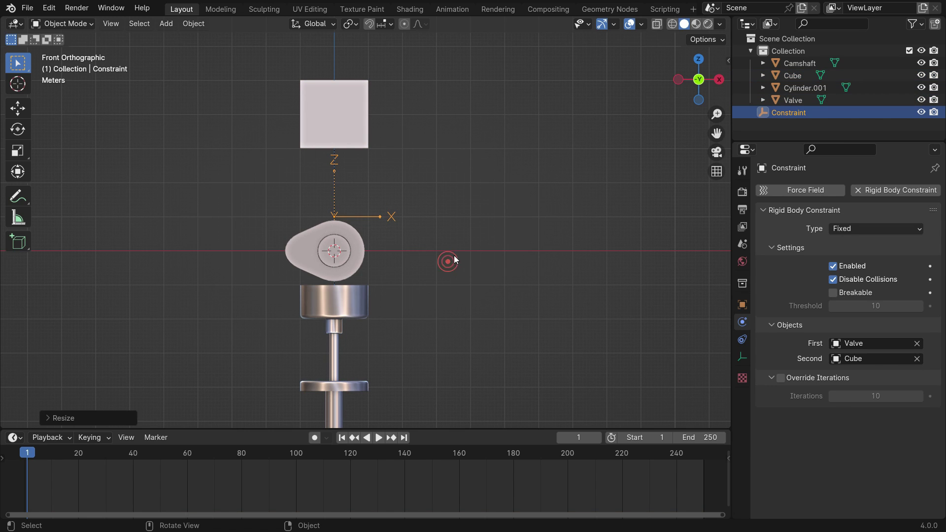
click(859, 228)
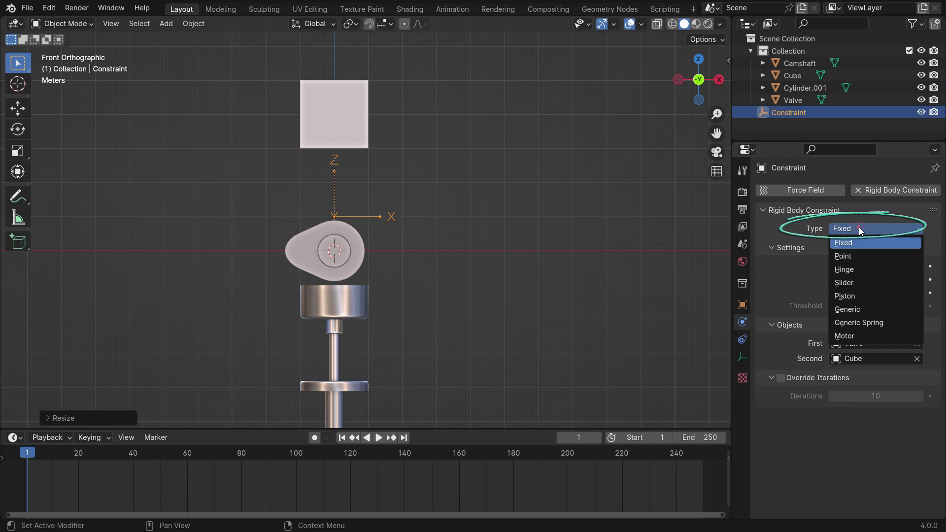
click(873, 282)
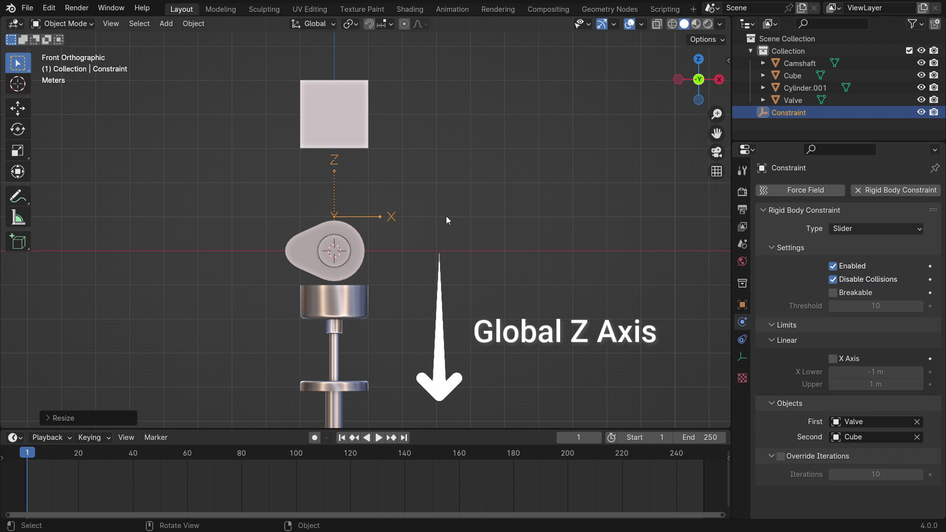
- Rotate the Constraint 90°, checking its axis in wireframe before returning to solid shading
key(r)
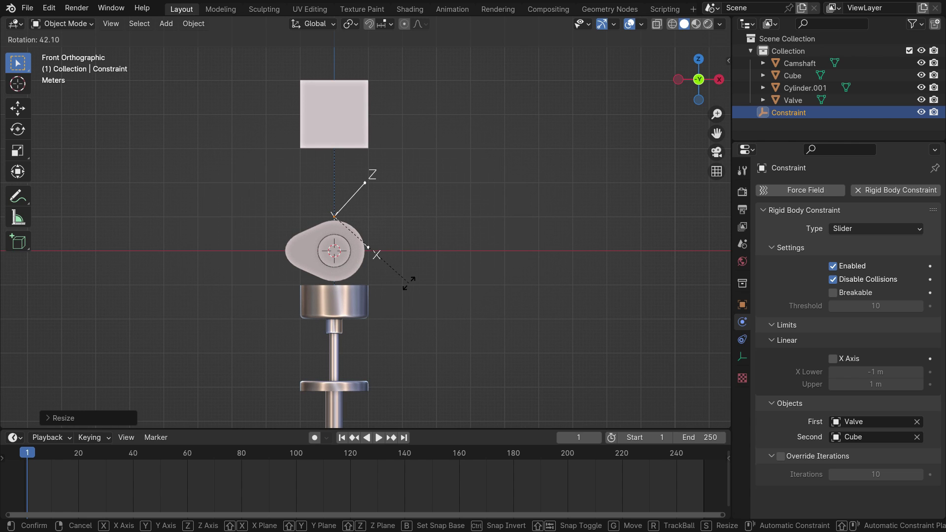
key(KP_9)
key(KP_0)
key(KP_Enter)
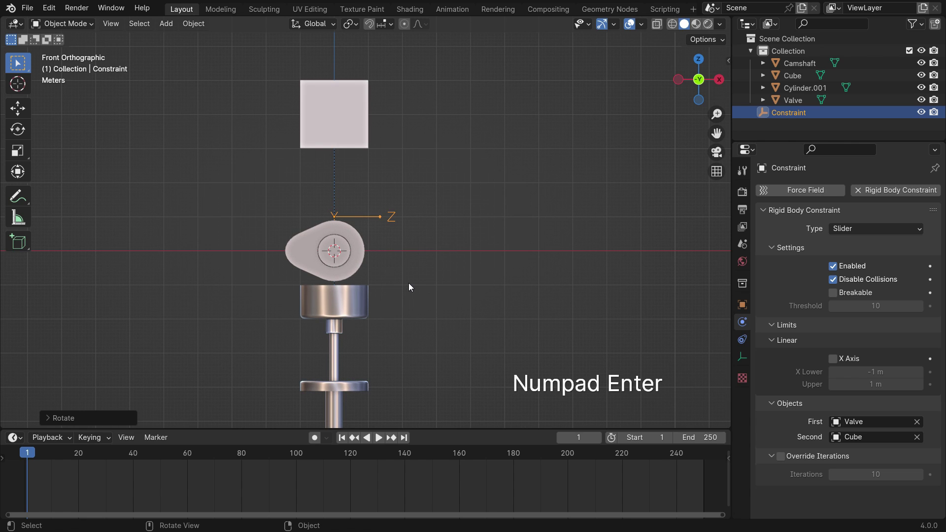
key(z)
click(374, 275)
scroll(341, 271, up, 5)
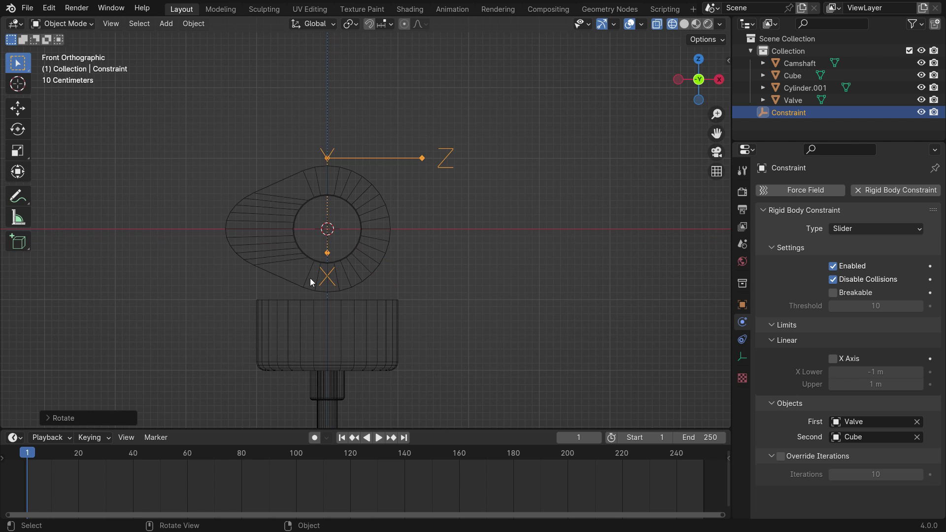
scroll(462, 241, down, 3)
key(z)
click(602, 270)
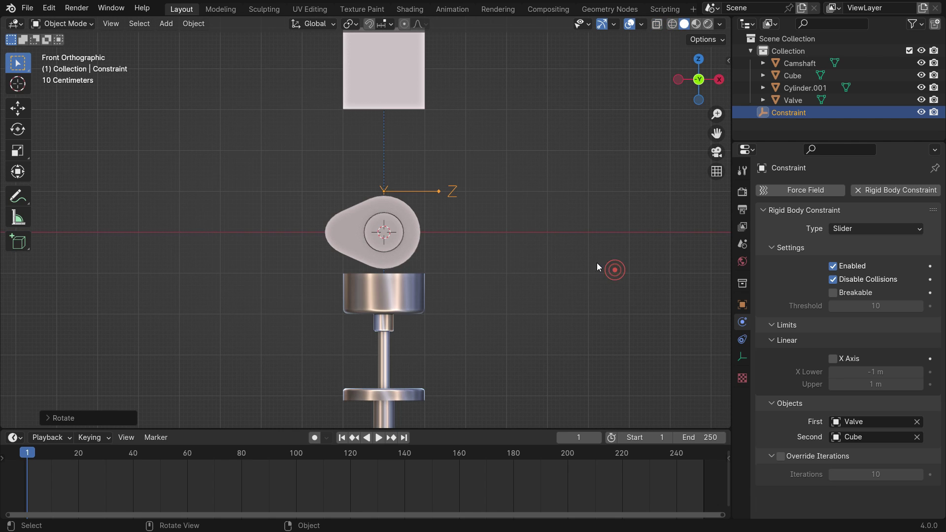
scroll(512, 240, down, 2)
- Enable the slider's linear X Axis limit, testing playback before and after
key(space)
scroll(399, 234, down, 2)
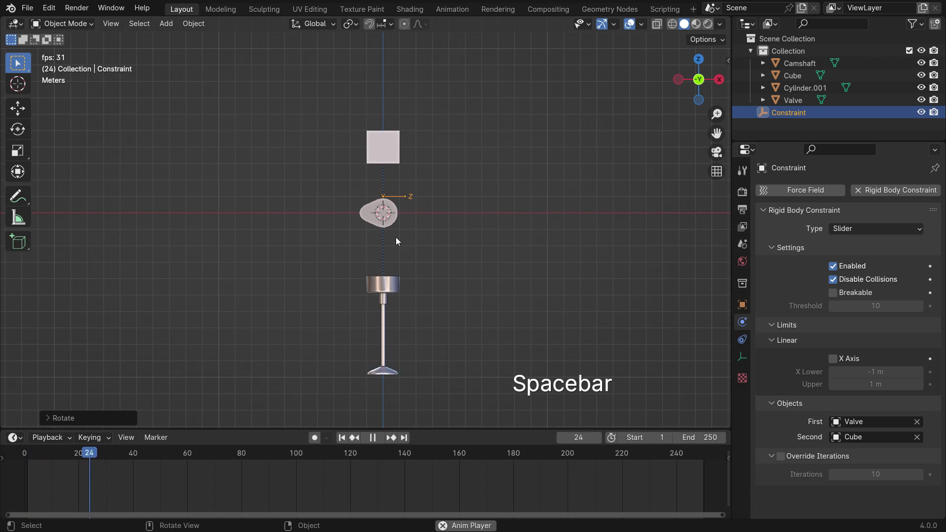
key(space)
key(shift+Left)
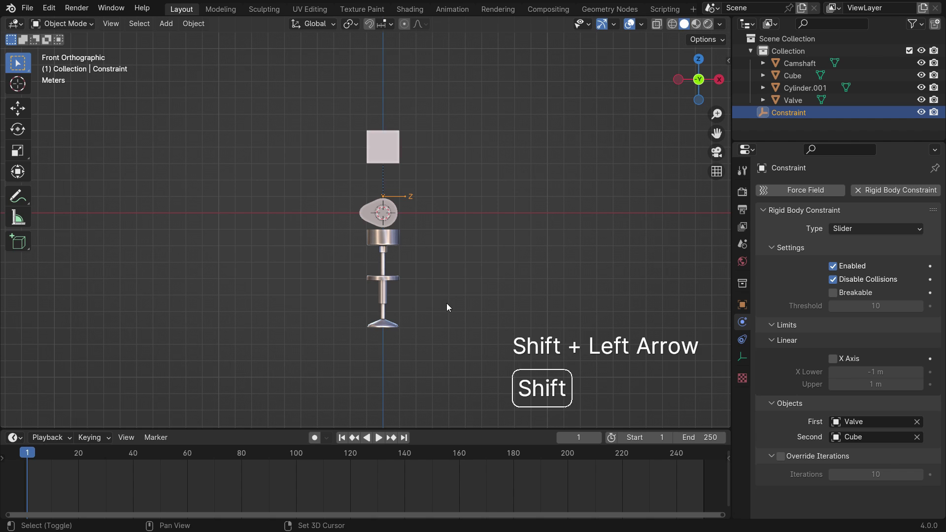
scroll(388, 232, up, 2)
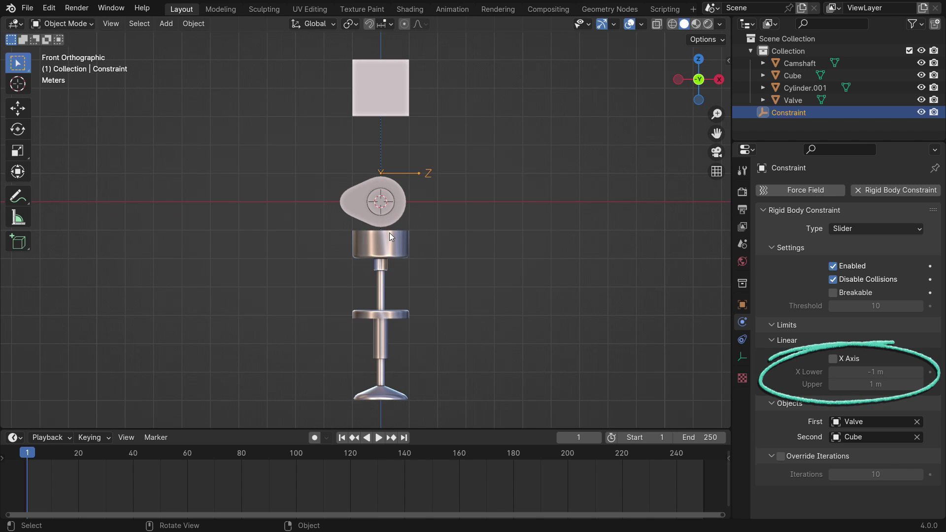
click(832, 359)
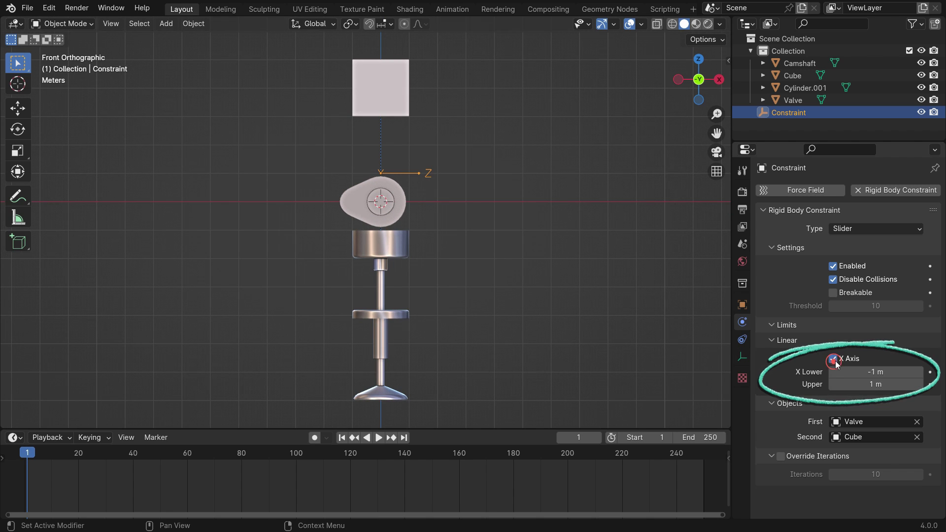
scroll(417, 224, up, 2)
key(space)
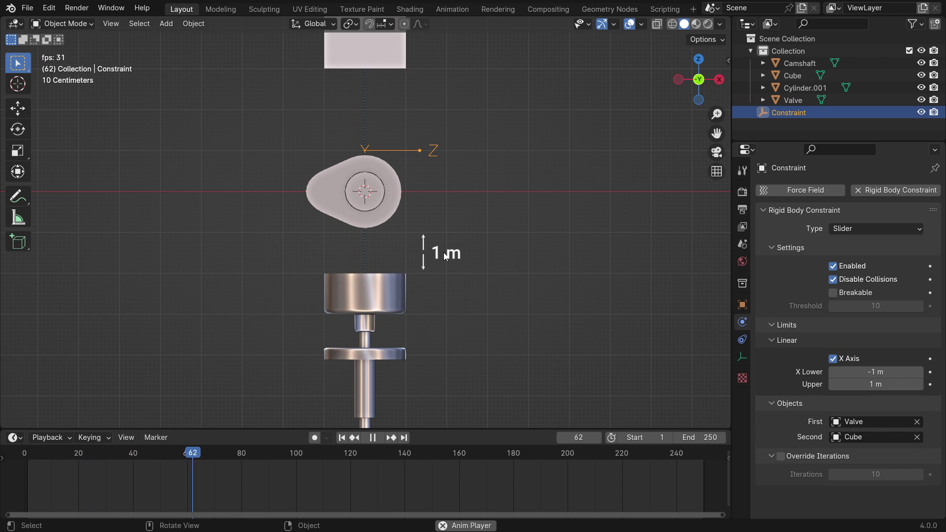
key(space)
key(shift+Left)
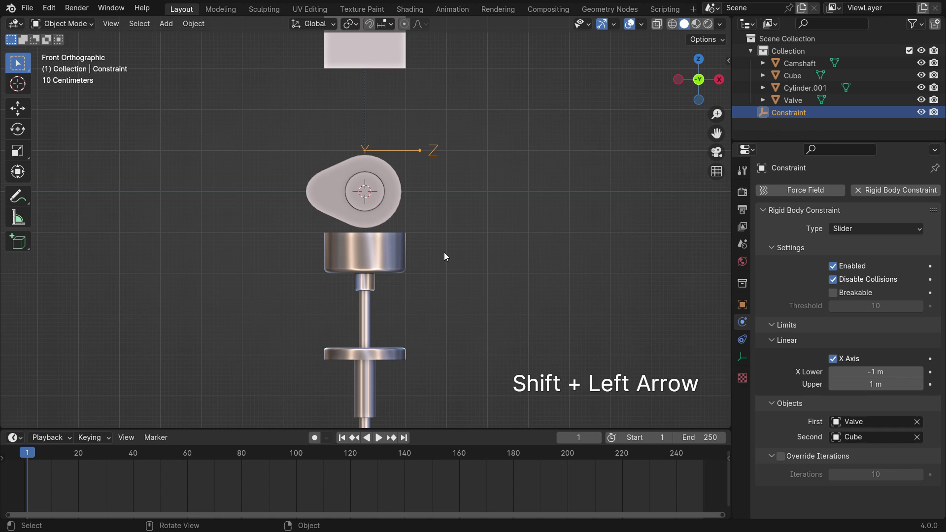
- Set X Lower to -0.5 m, then to 0 m, testing playback after each
click(877, 373)
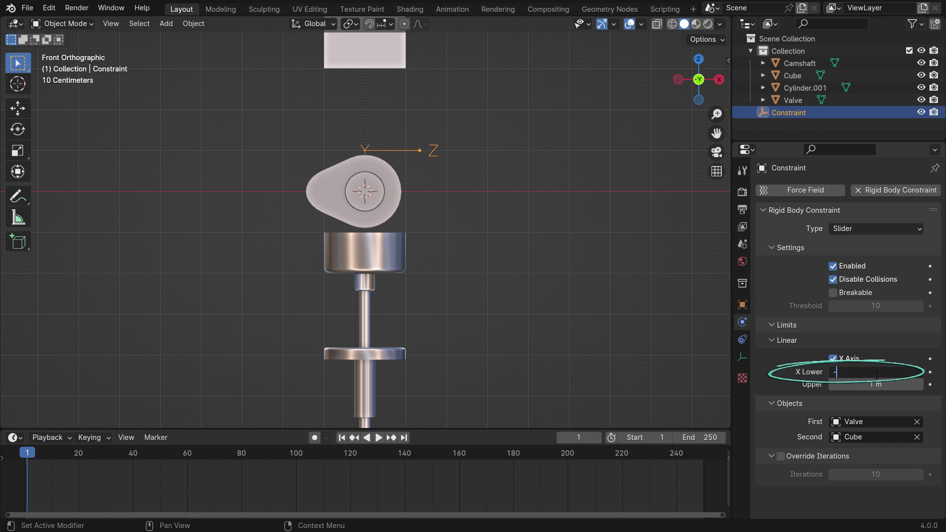
text(-0.5)
key(Return)
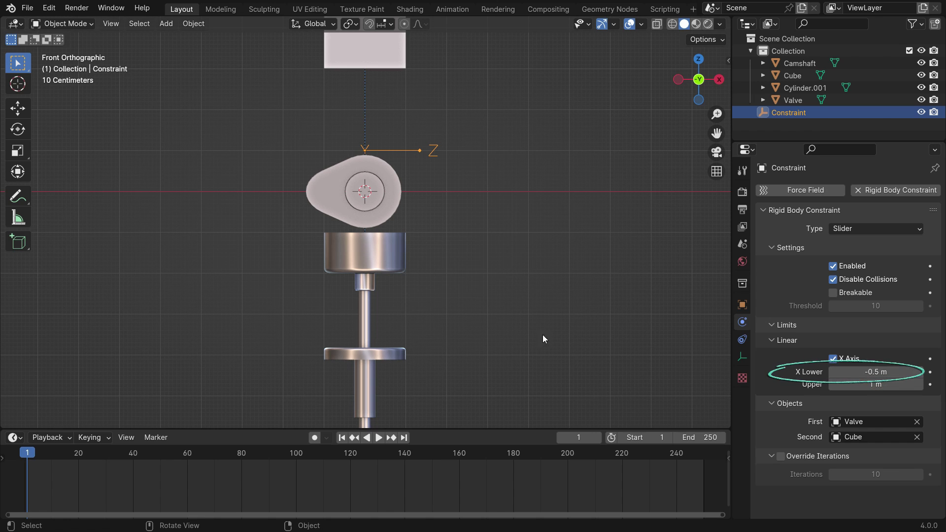
key(space)
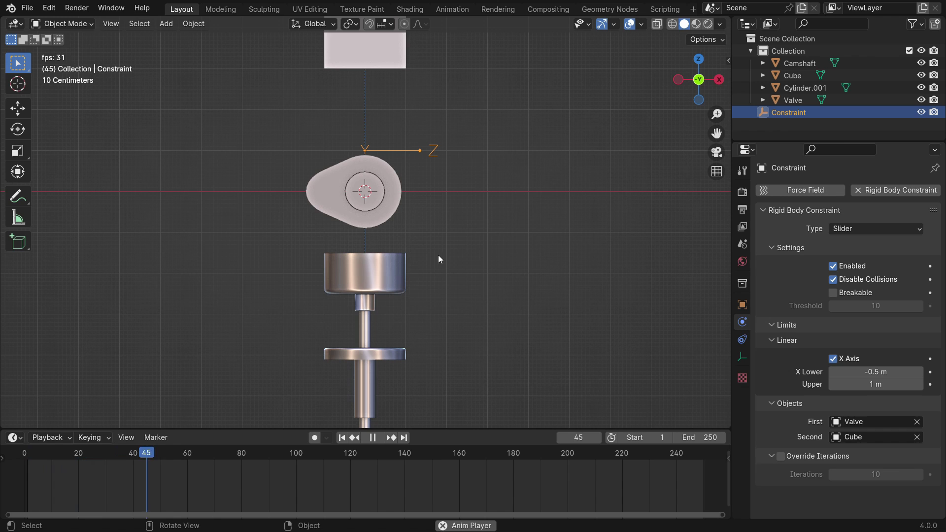
key(space)
key(shift+Left)
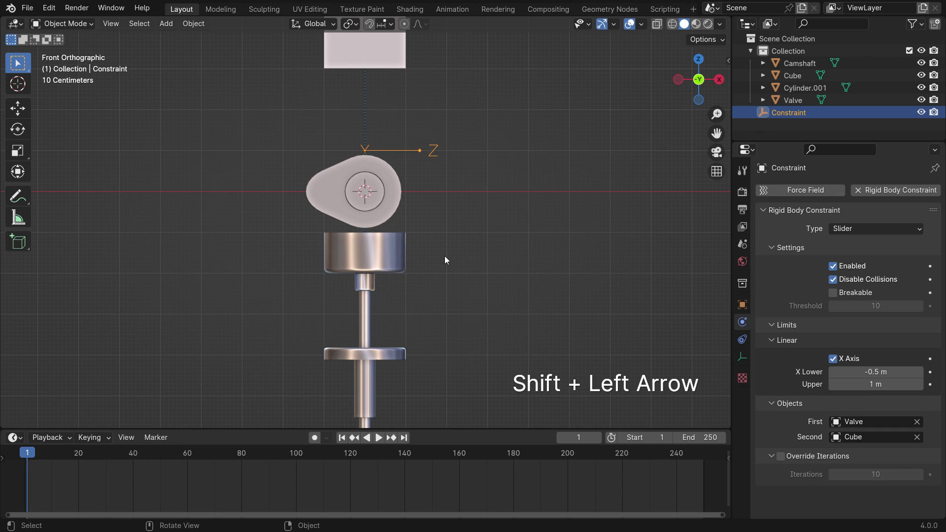
click(879, 373)
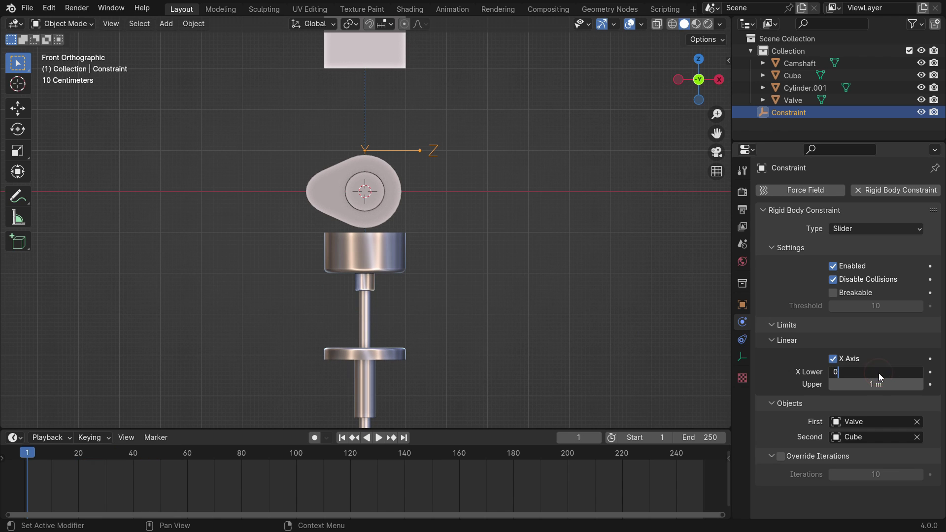
text(0)
key(Return)
key(space)
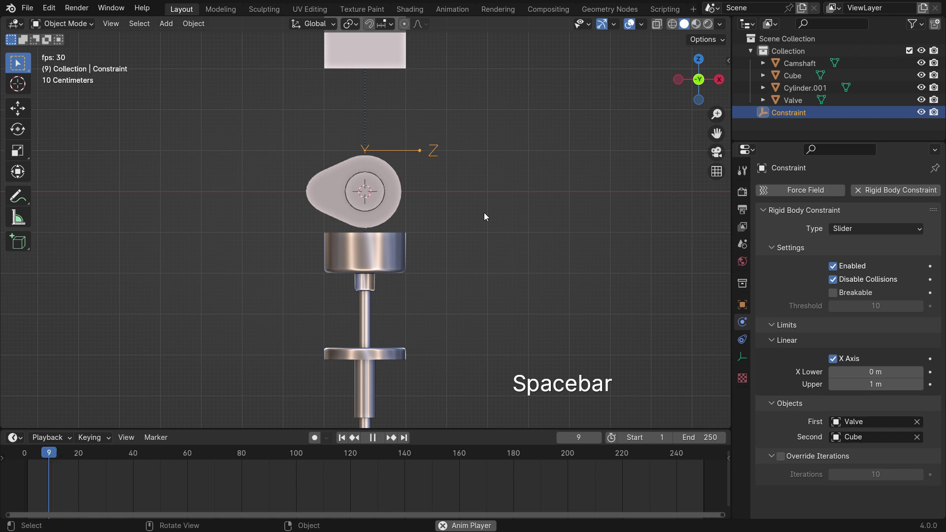
key(space)
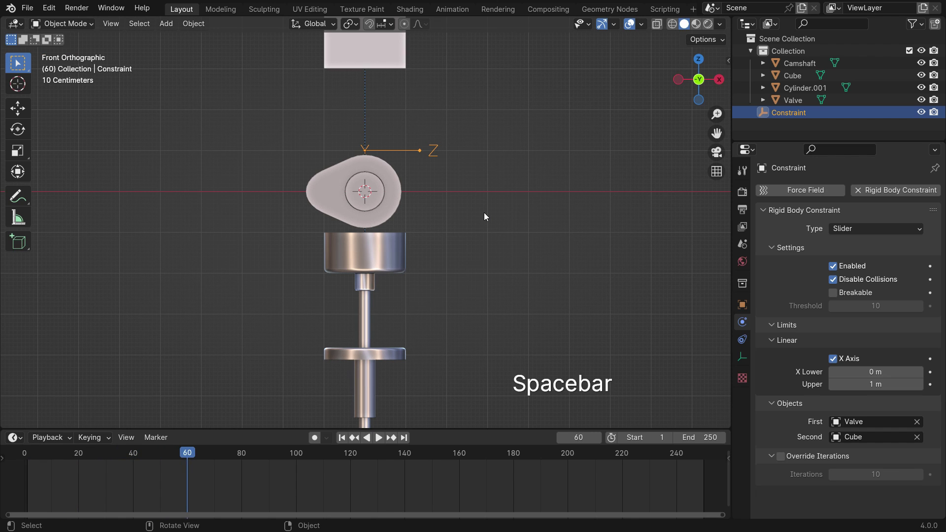
key(shift+Left)
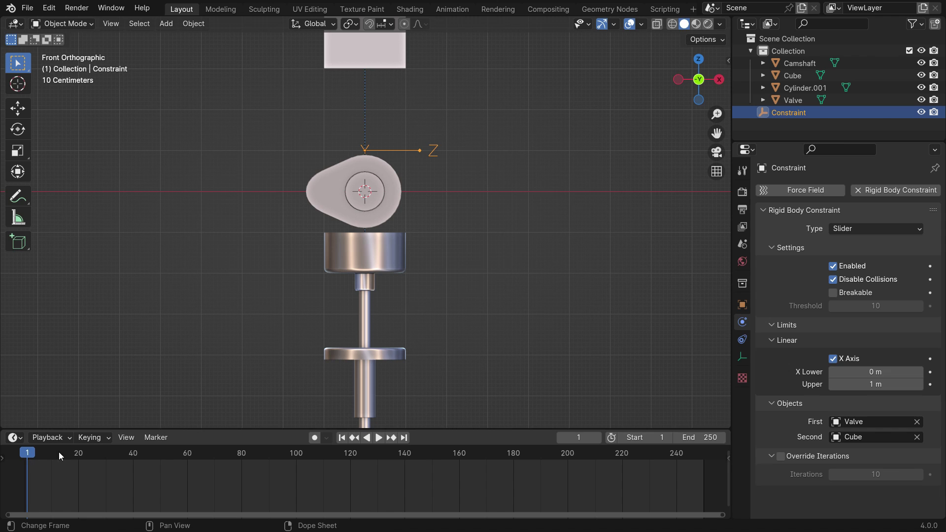
- Keyframe the camshaft's rotation at frame 1, then go to frame 40
click(356, 168)
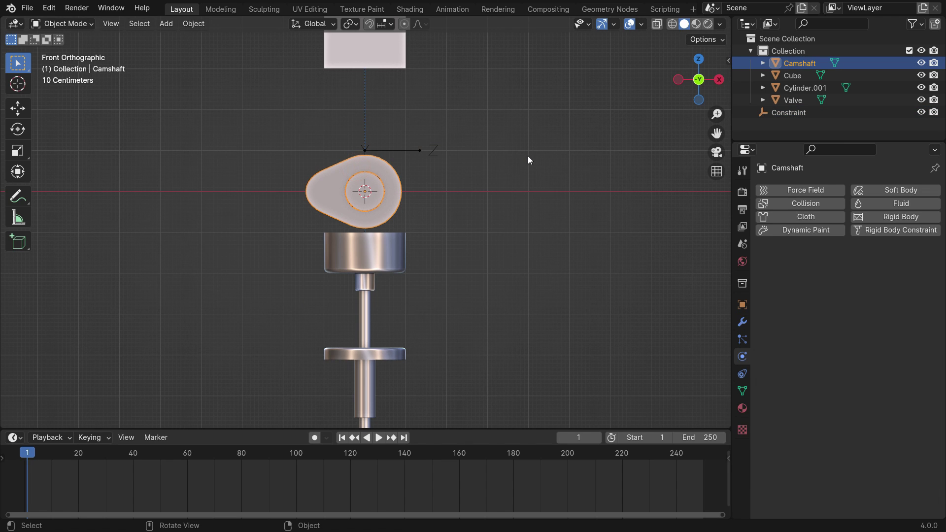
key(i)
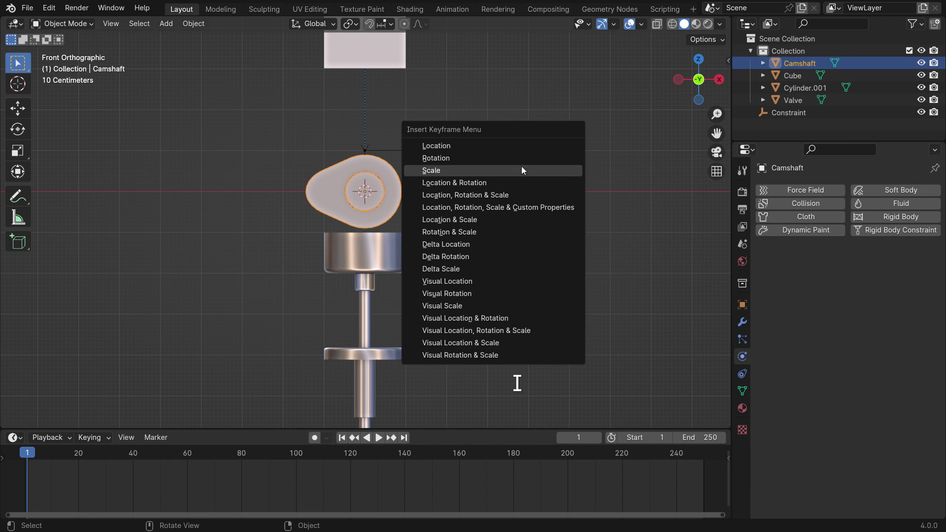
click(540, 158)
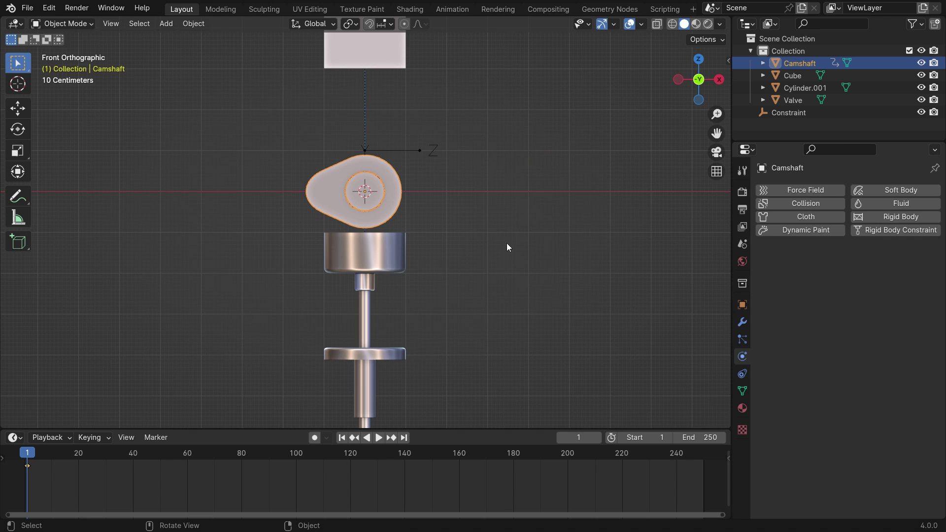
text(40)
key(Return)
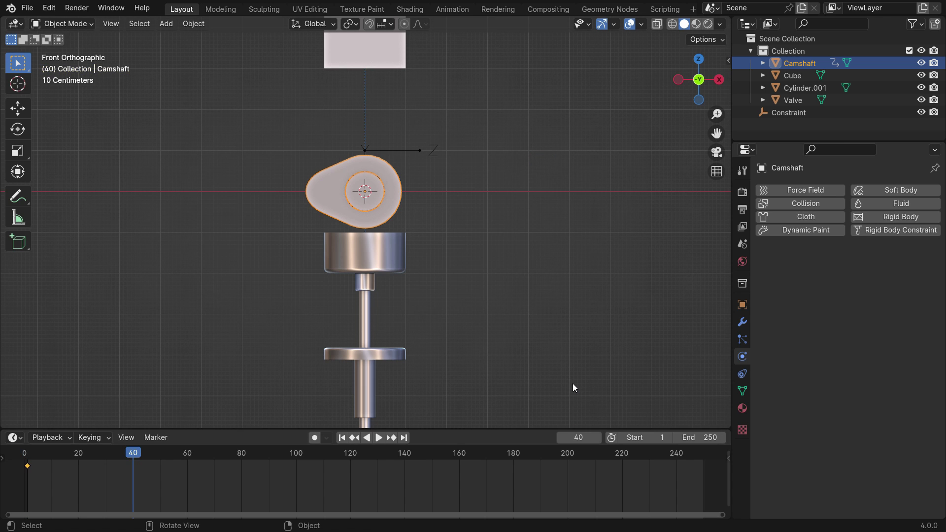
- Rotate the camshaft 6° and keyframe its rotation at frame 40
key(r)
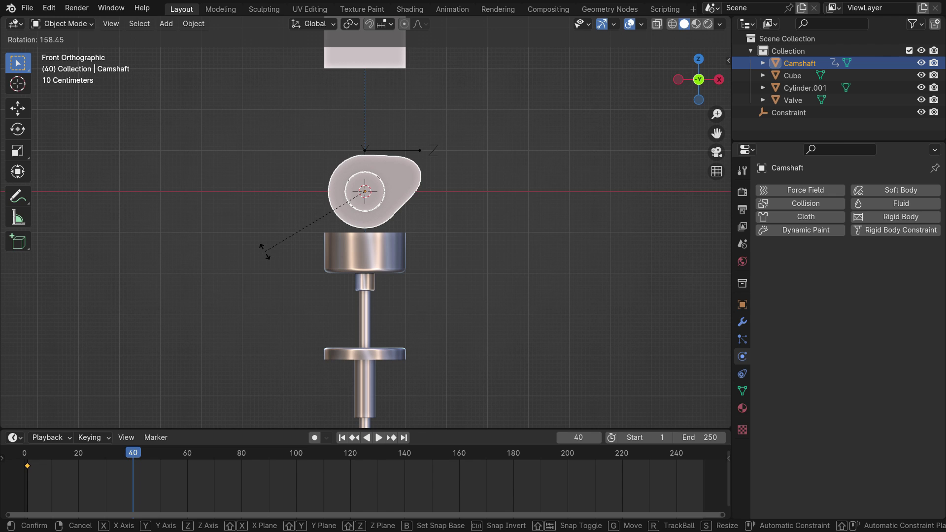
key(KP_6)
key(KP_Enter)
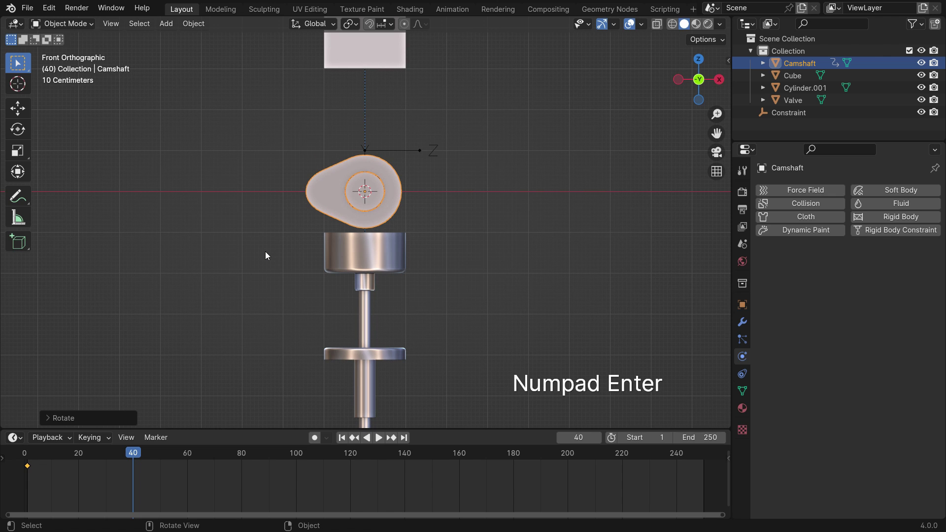
key(i)
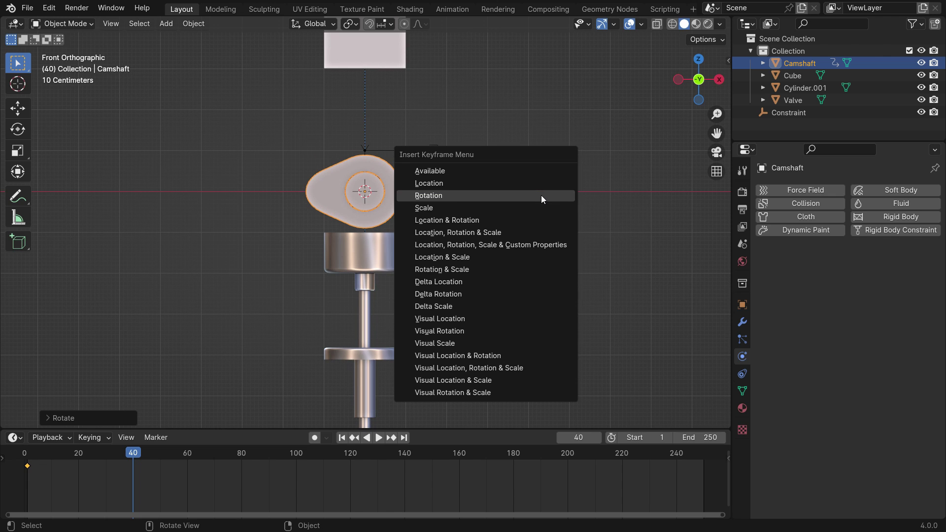
click(541, 195)
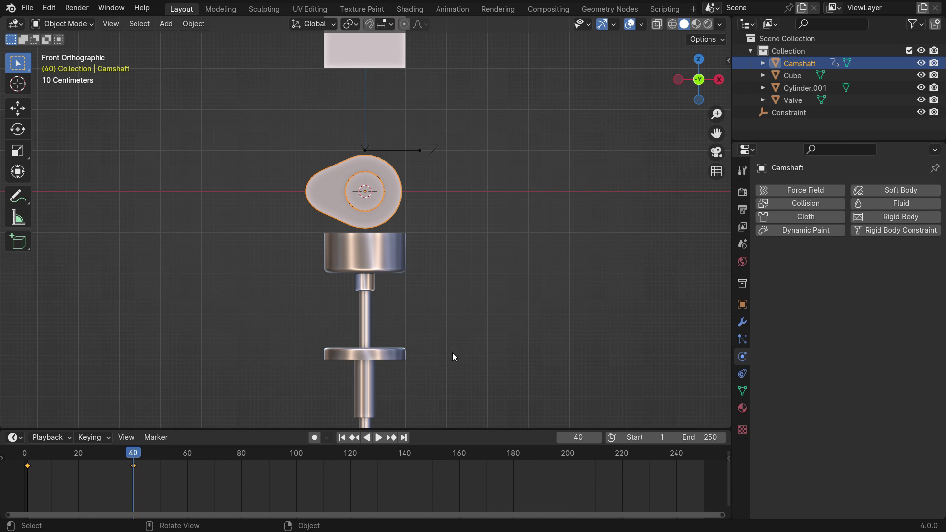
- Make the camshaft rotation cyclic via Shift+E extrapolation, previewing playback before and after
click(339, 438)
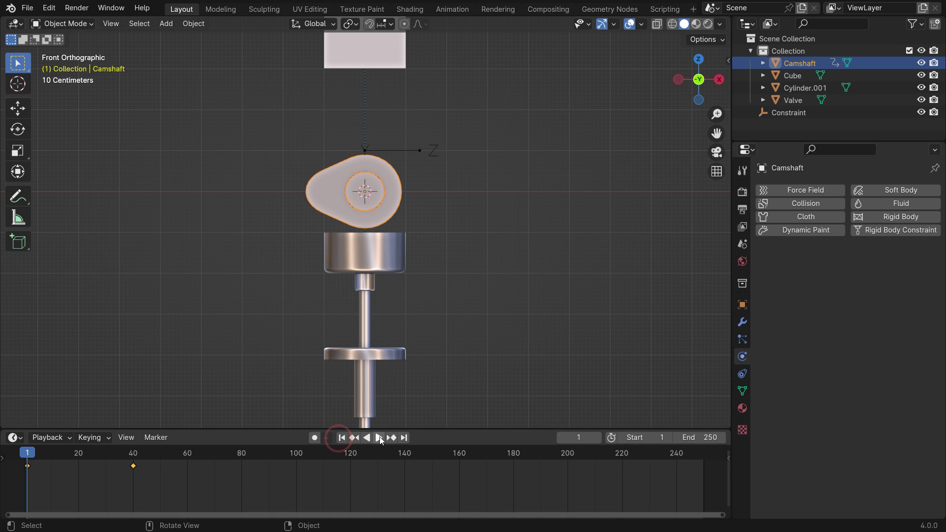
click(378, 438)
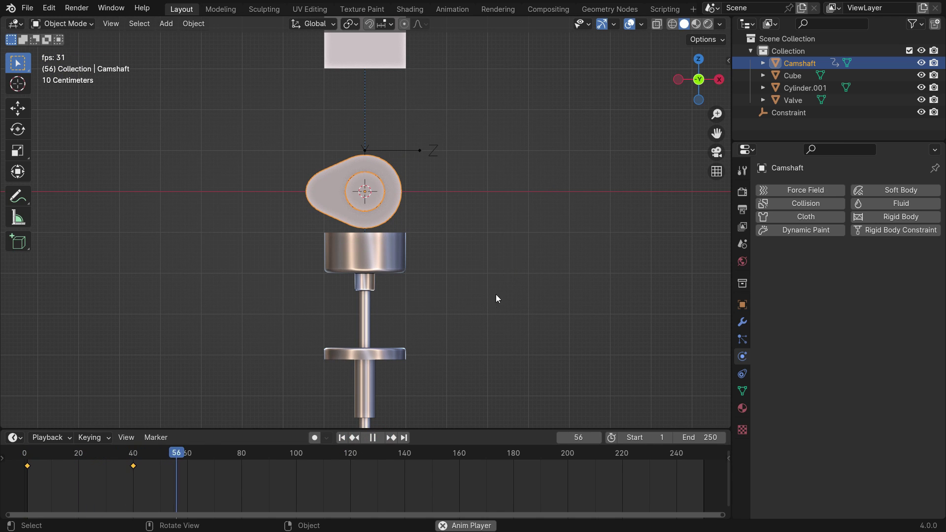
click(372, 438)
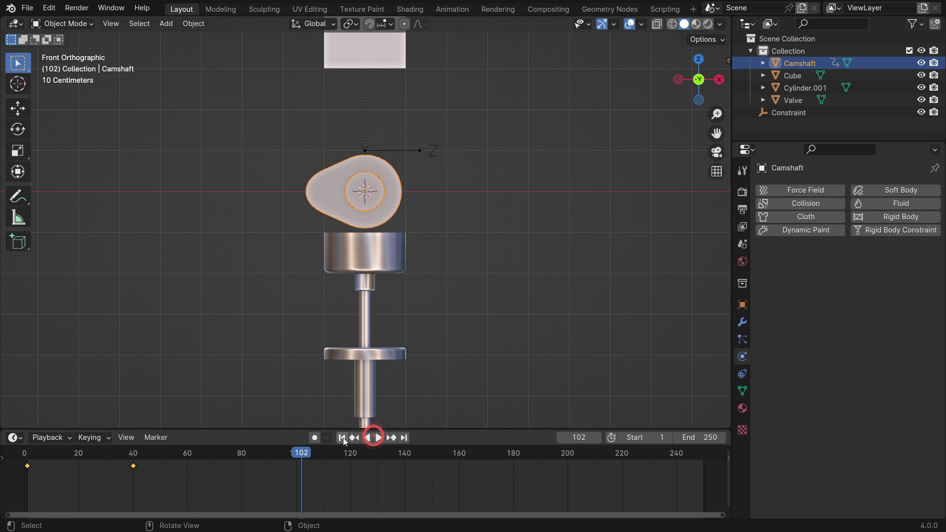
click(341, 438)
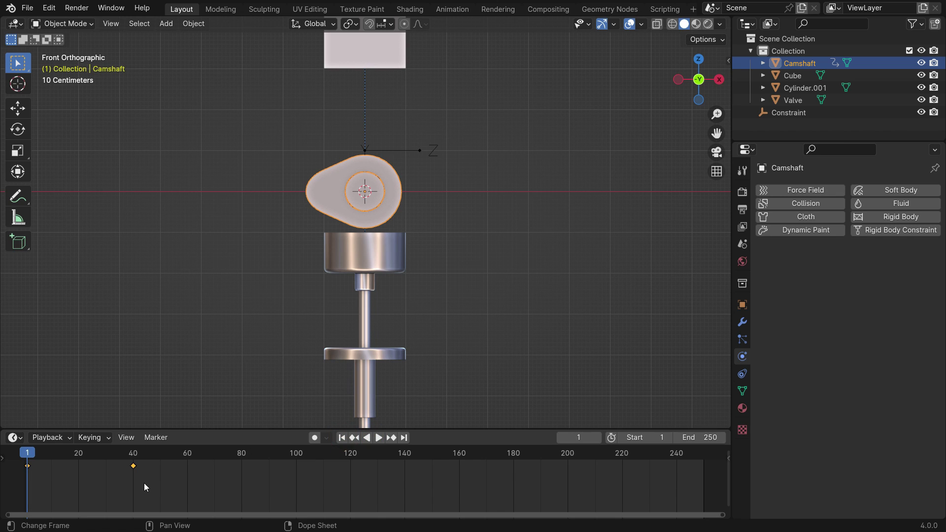
key(shift+e)
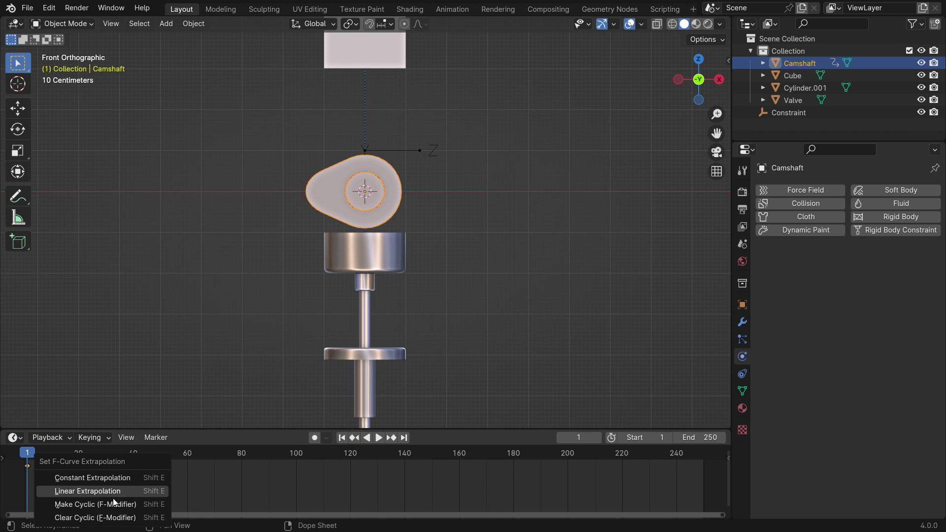
click(140, 503)
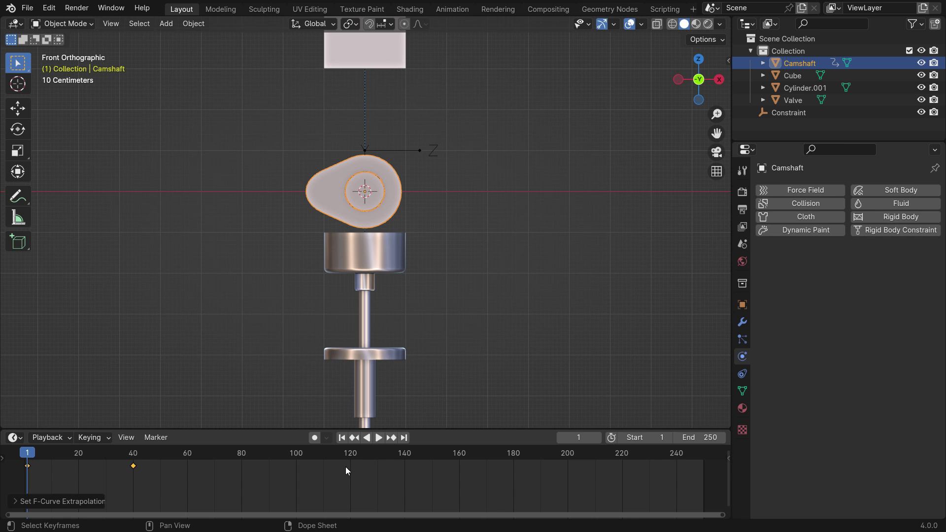
click(379, 437)
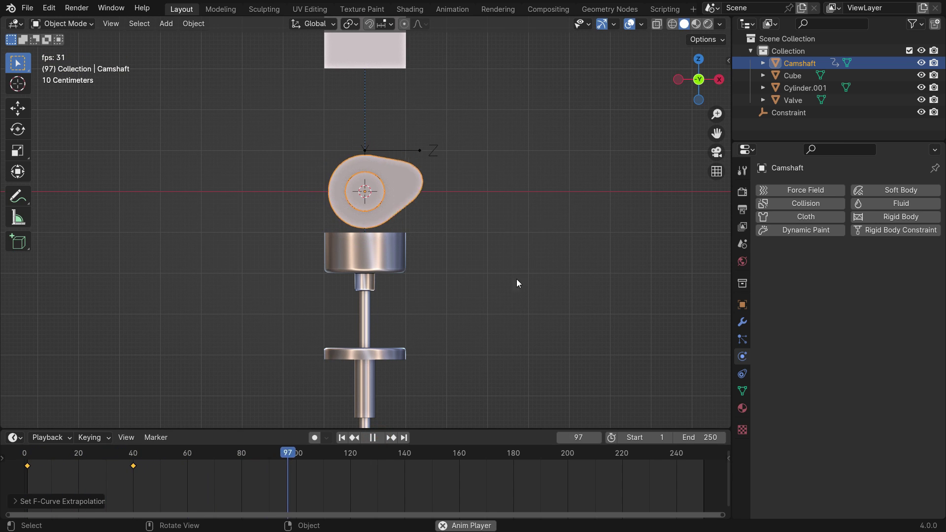
click(374, 438)
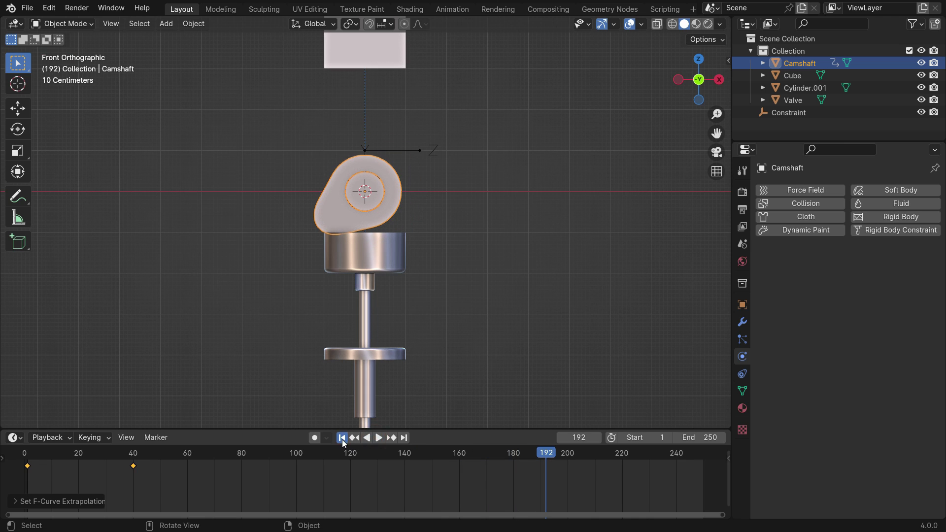
click(341, 437)
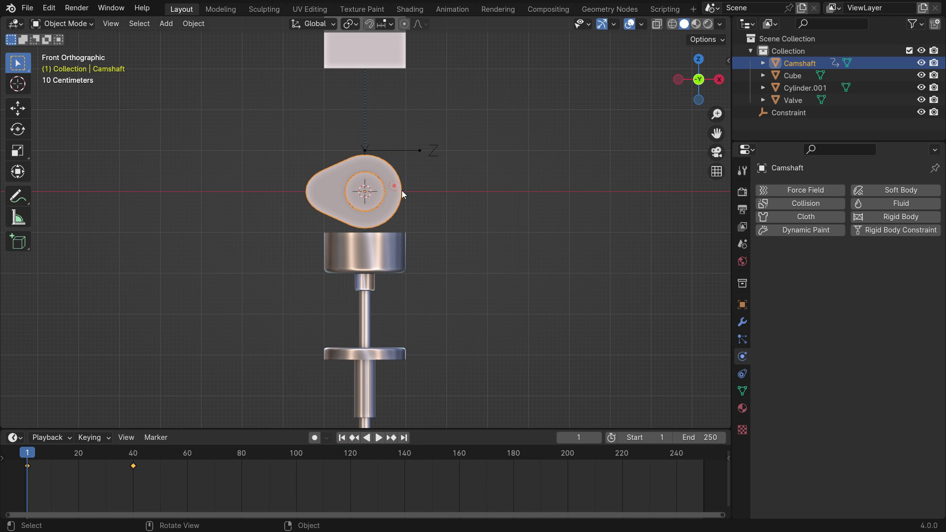
- Add a rigid body to the camshaft and preview the simulation, rewinding to frame 1
click(893, 221)
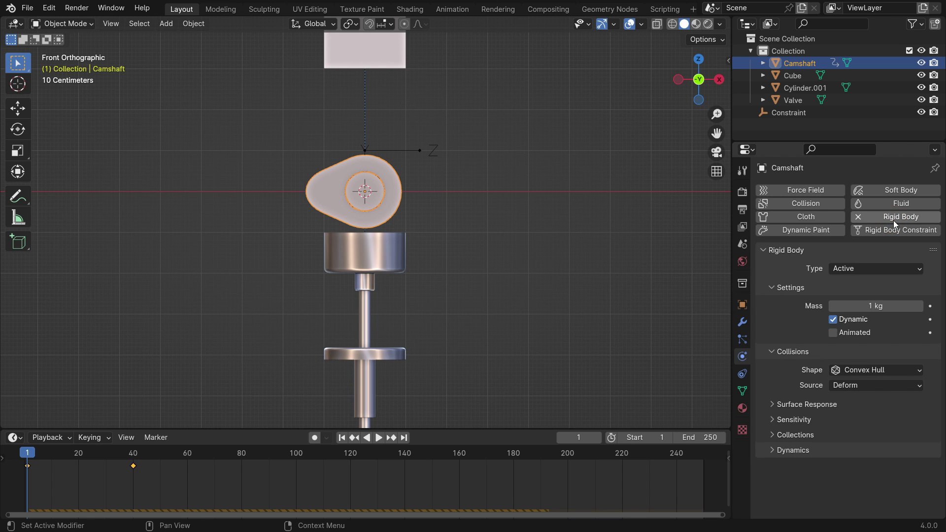
key(space)
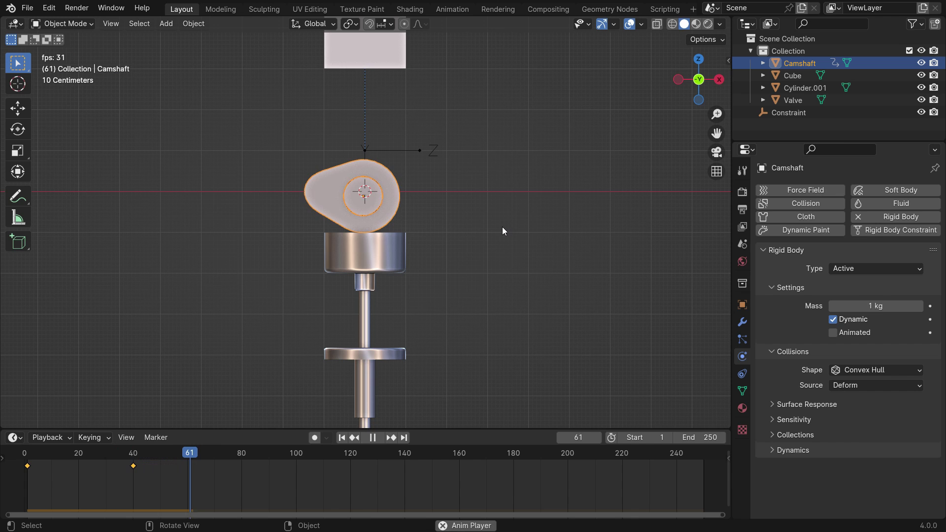
key(space)
key(shift+Left)
key(space)
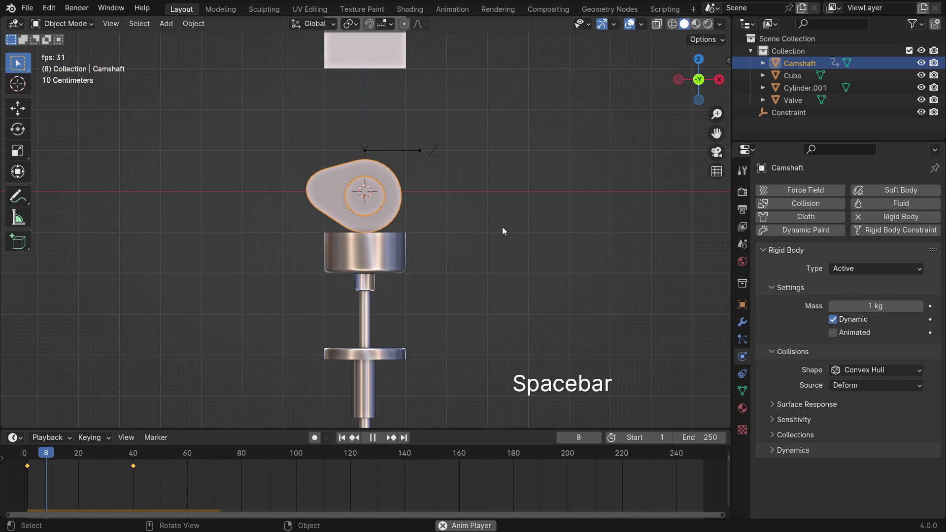
key(space)
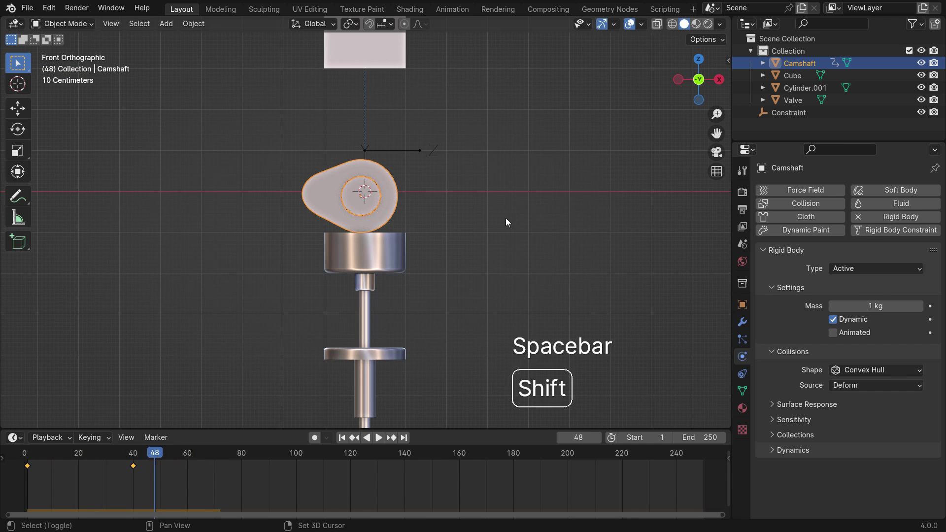
key(shift+Left)
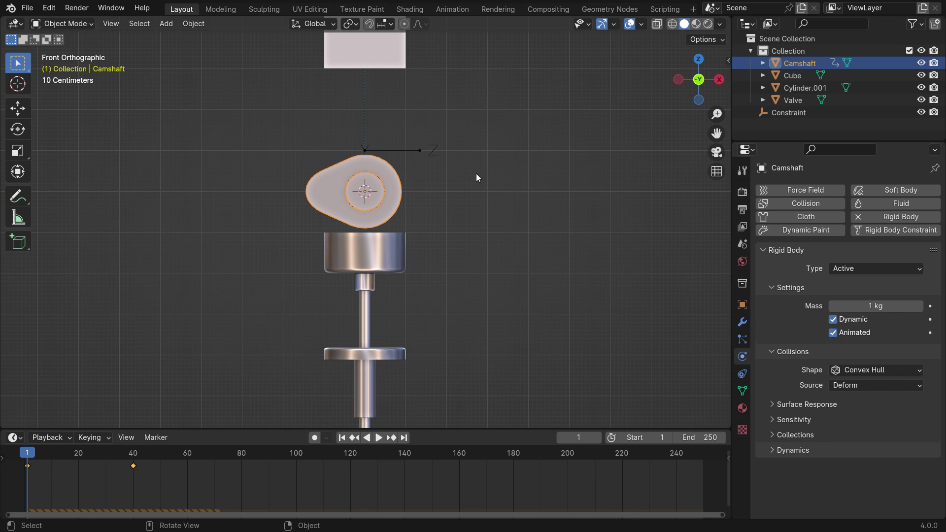
key(space)
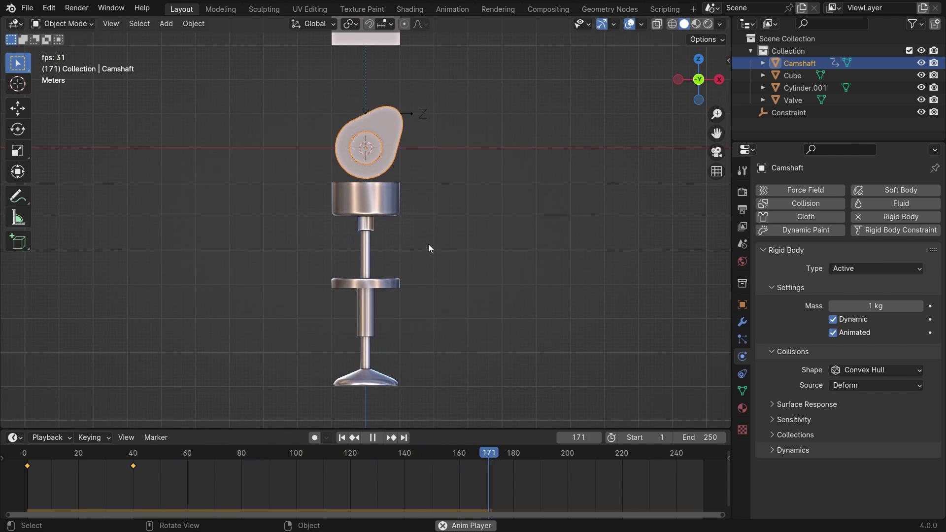
- Rewind, select the valve, and lock its X and Y location and X and Z rotation
key(space)
key(shift+Left)
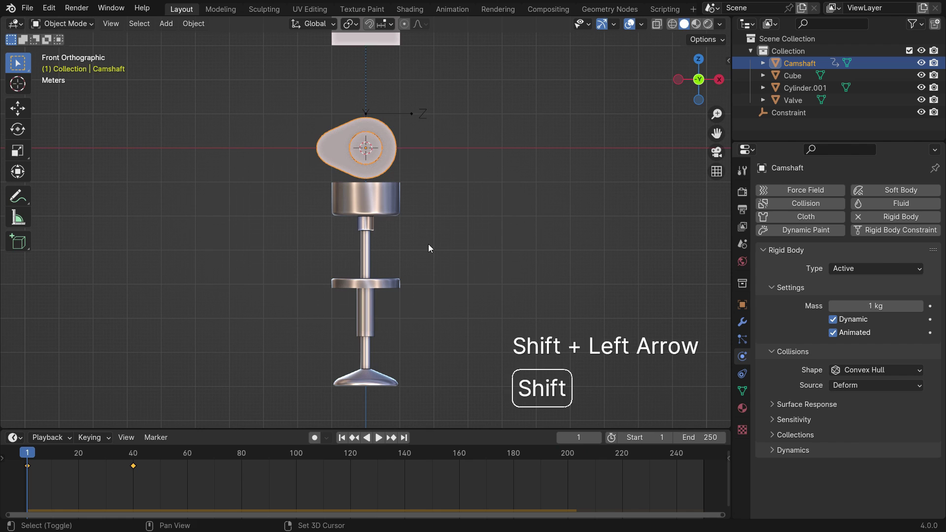
click(394, 198)
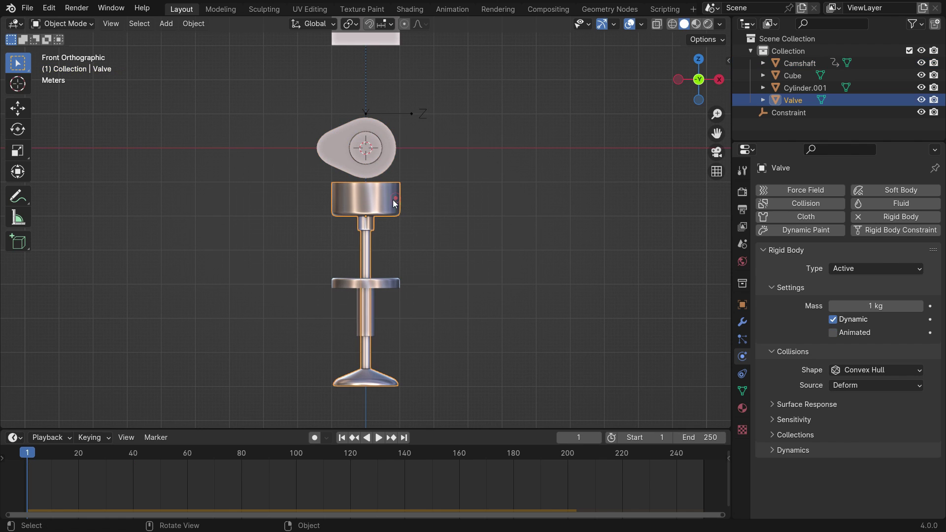
key(n)
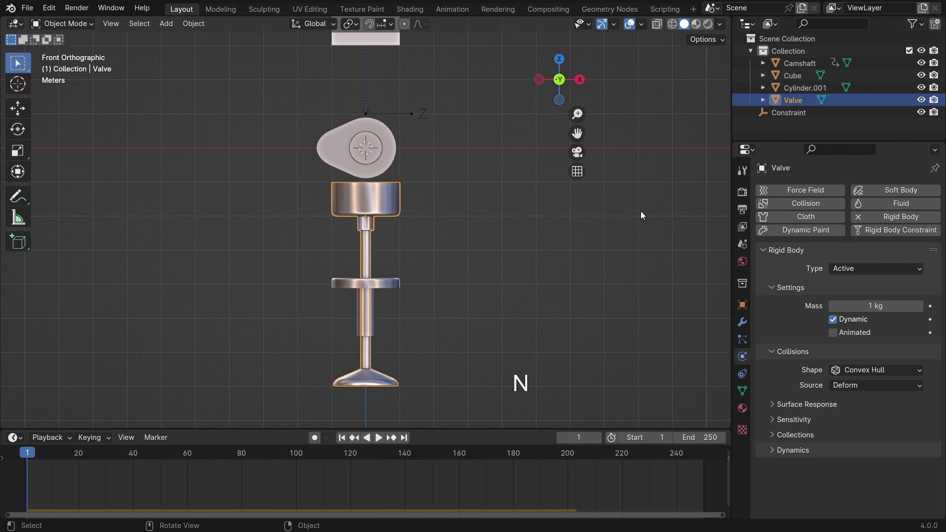
click(723, 65)
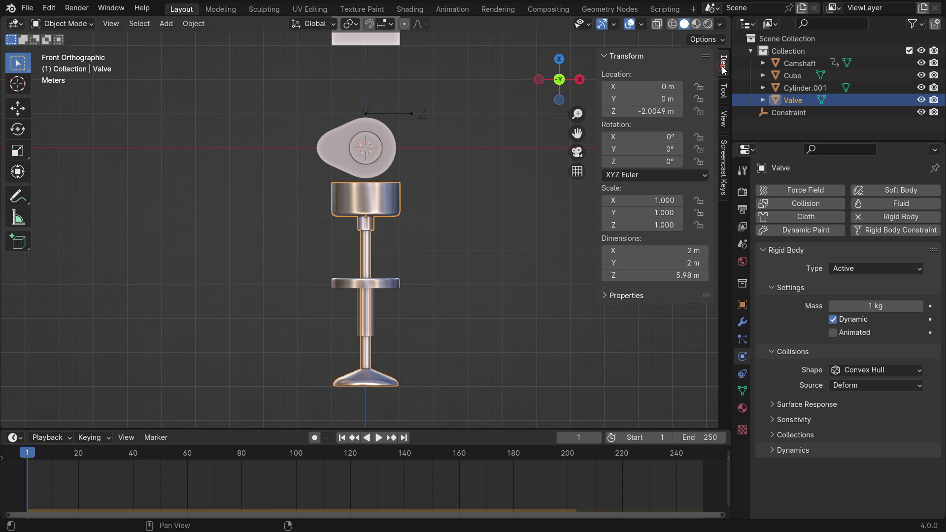
click(699, 86)
click(699, 99)
click(699, 137)
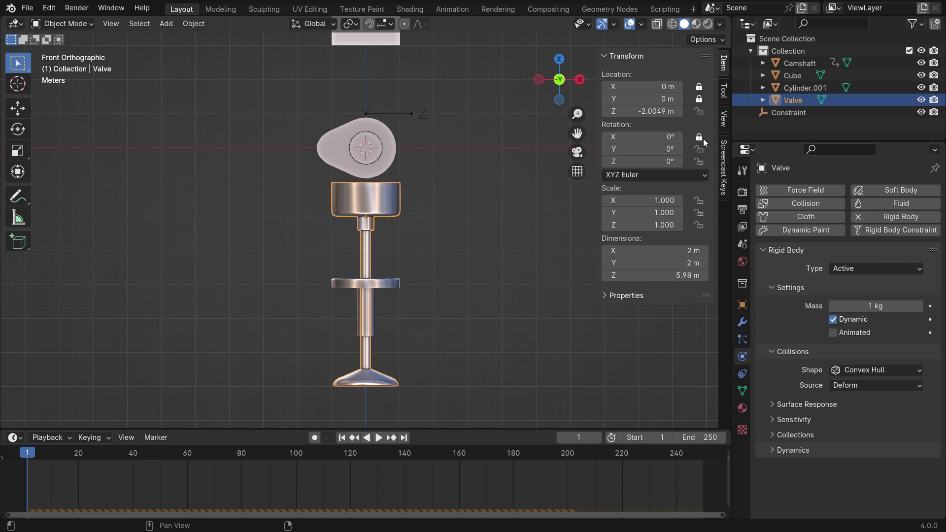
click(699, 162)
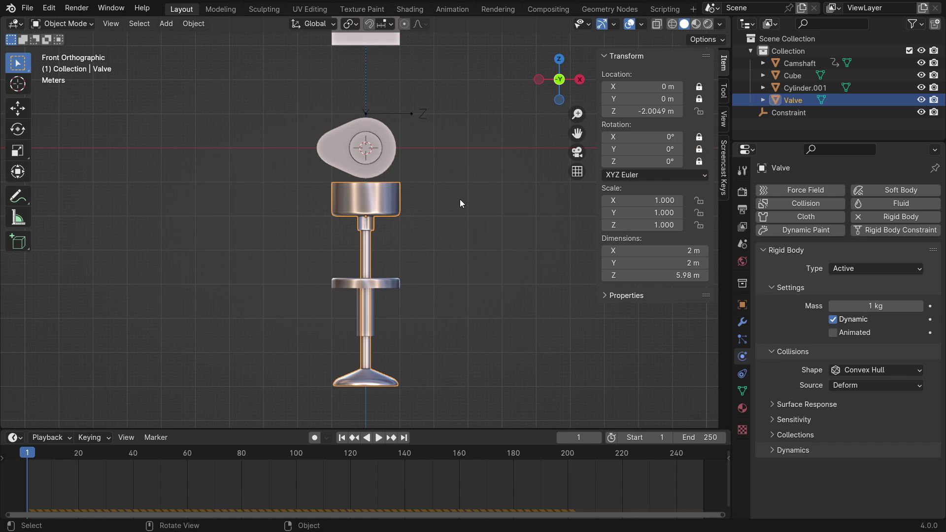
- Play the simulation to watch the camshaft push the constrained valve
key(space)
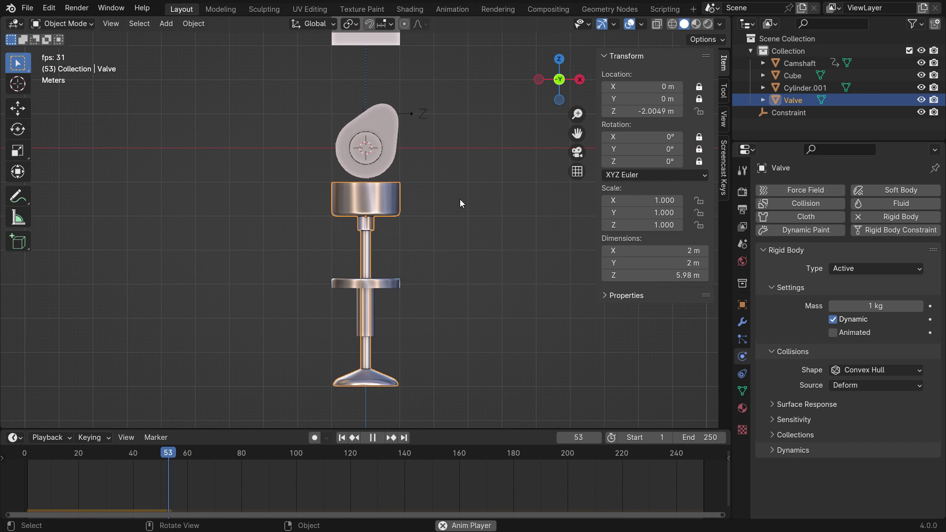
scroll(397, 175, up, 4)
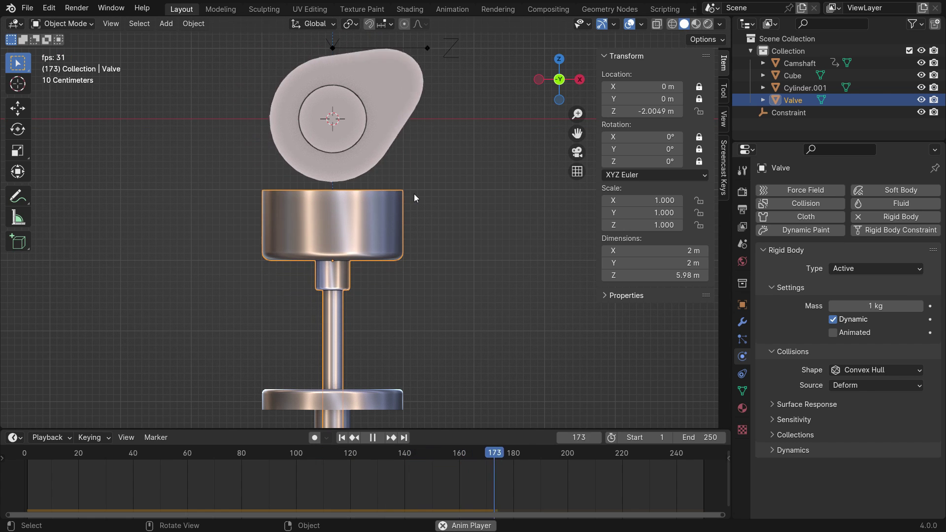
key(space)
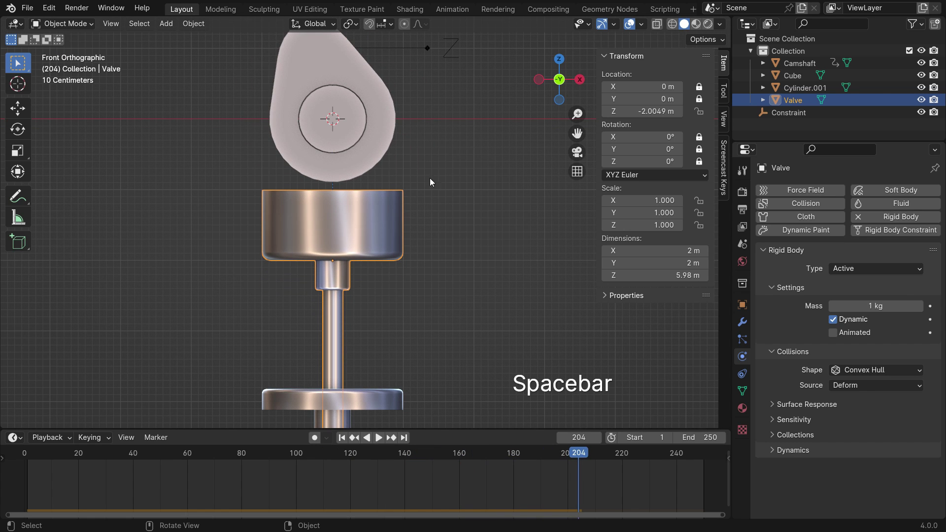
scroll(430, 146, down, 3)
- Set the Constraint's Upper limit to 0 m, replay, rewind to frame 1, and hide the sidebar
click(426, 101)
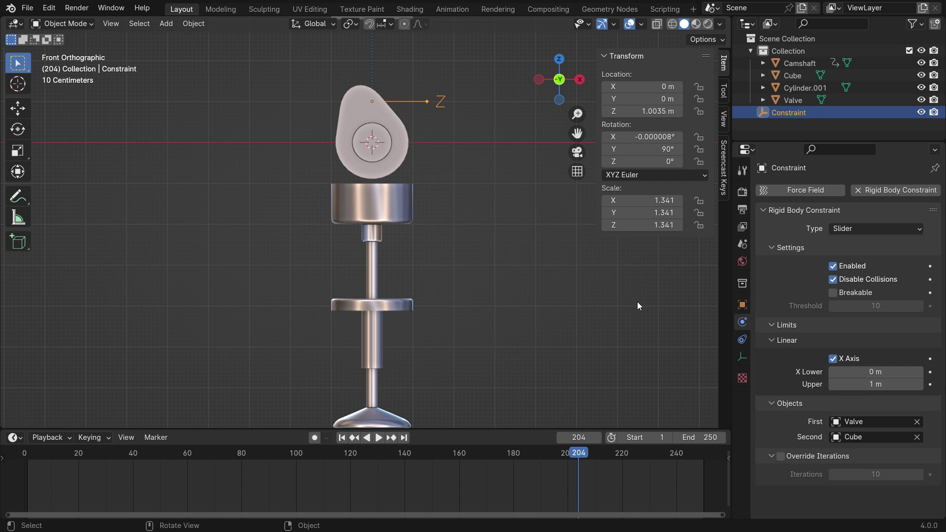
click(847, 384)
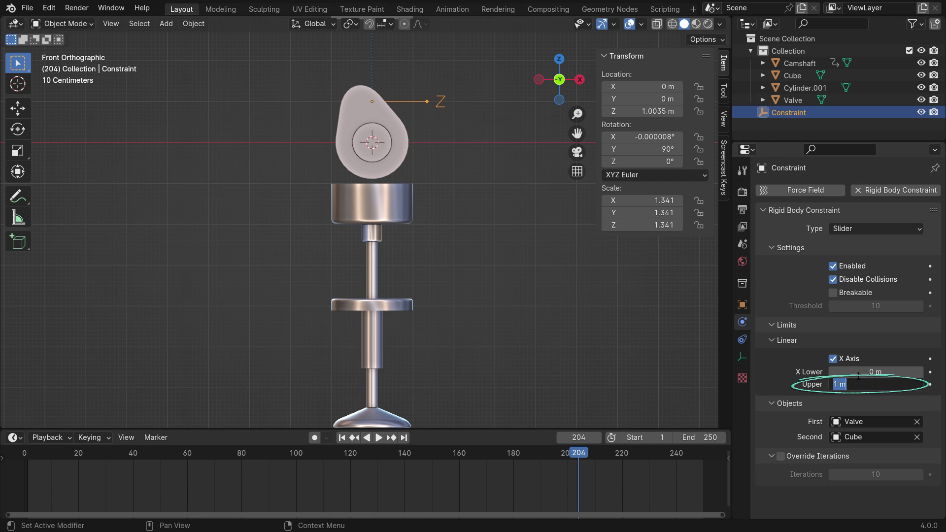
text(0)
key(Return)
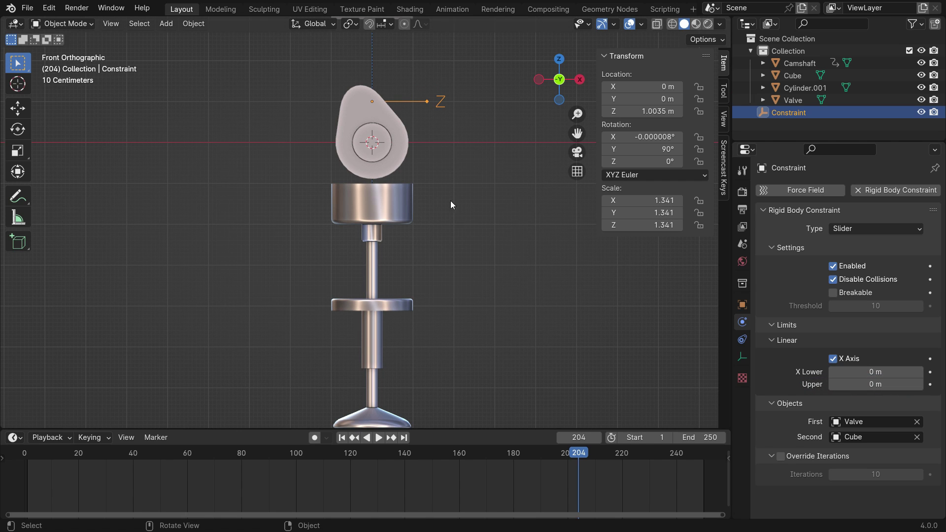
scroll(450, 200, up, 2)
key(space)
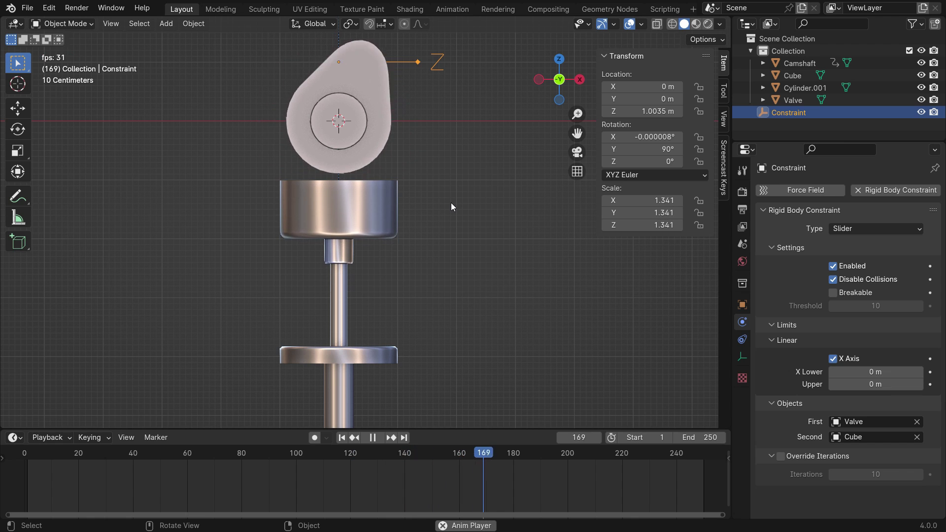
key(space)
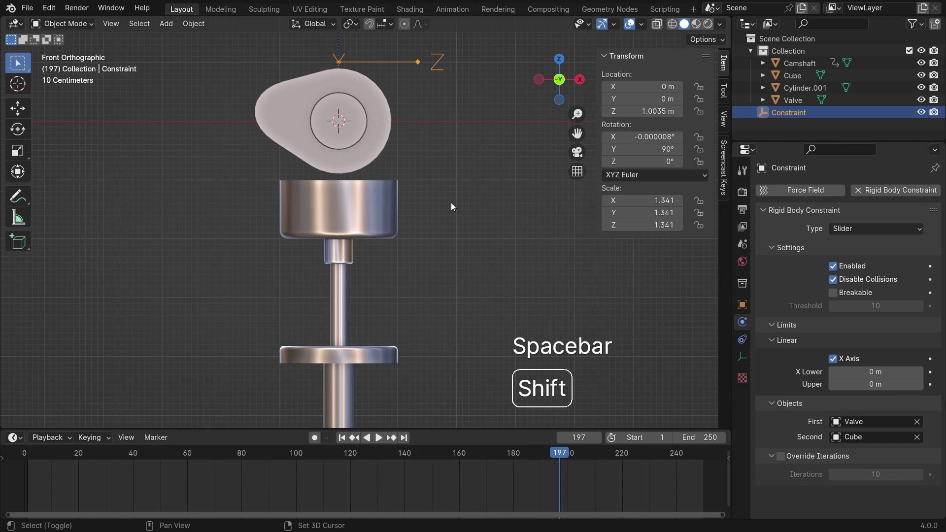
key(shift+Left)
key(n)
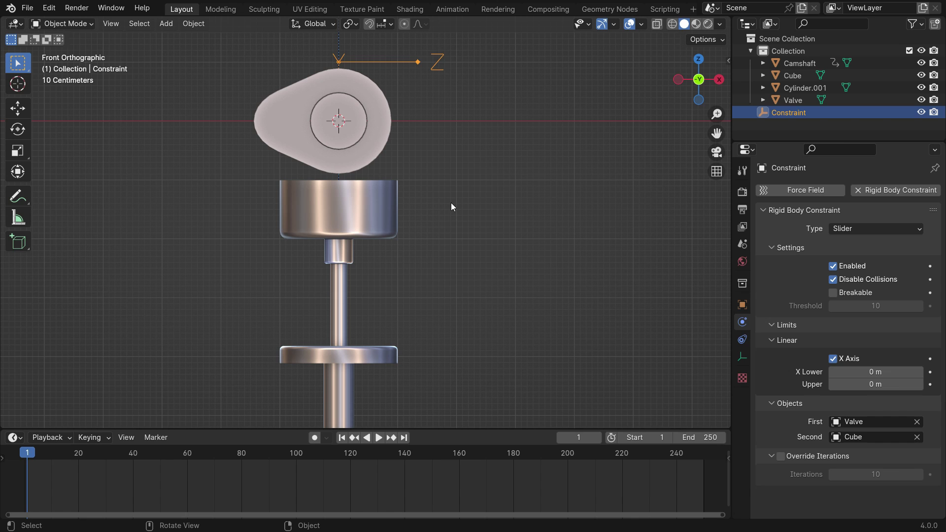
- Add a mesh circle and rotate it 90° on the X axis
key(shift+a)
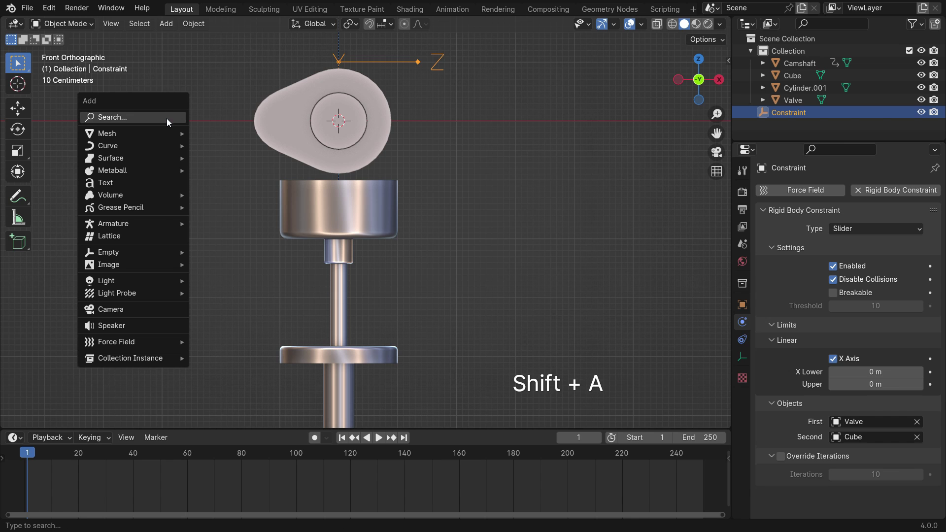
mouse_move(161, 134)
click(241, 158)
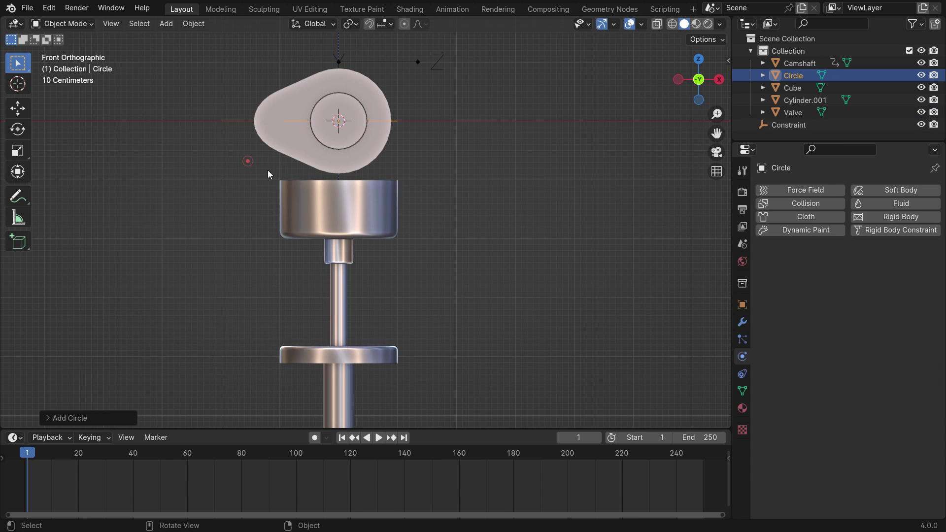
key(r)
key(x)
key(KP_9)
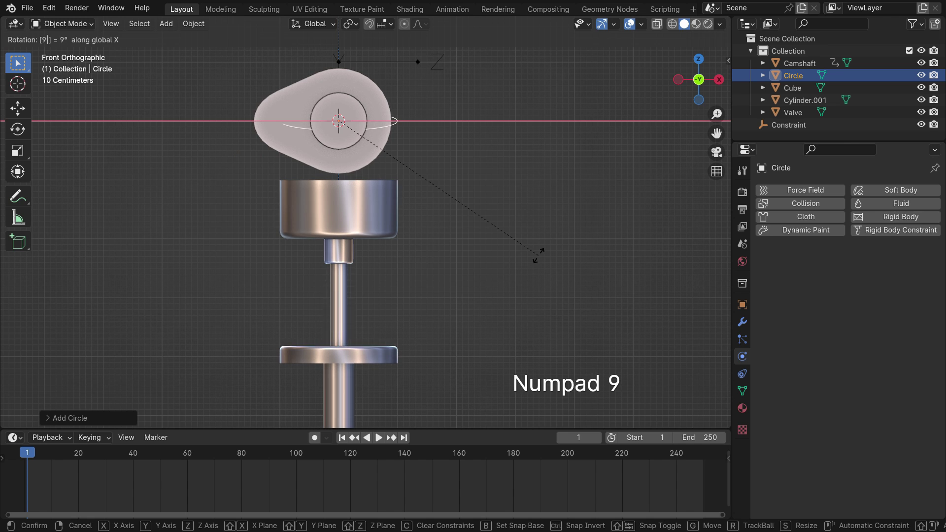
key(KP_0)
key(KP_Enter)
- Shrink the circle and place it beside the valve stem just above the lower collar
key(g)
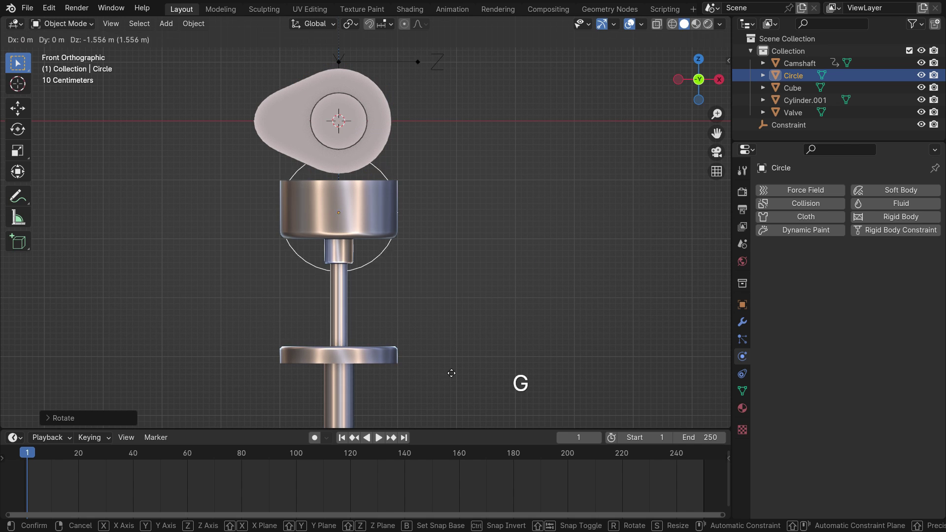
click(456, 116)
scroll(403, 347, up, 6)
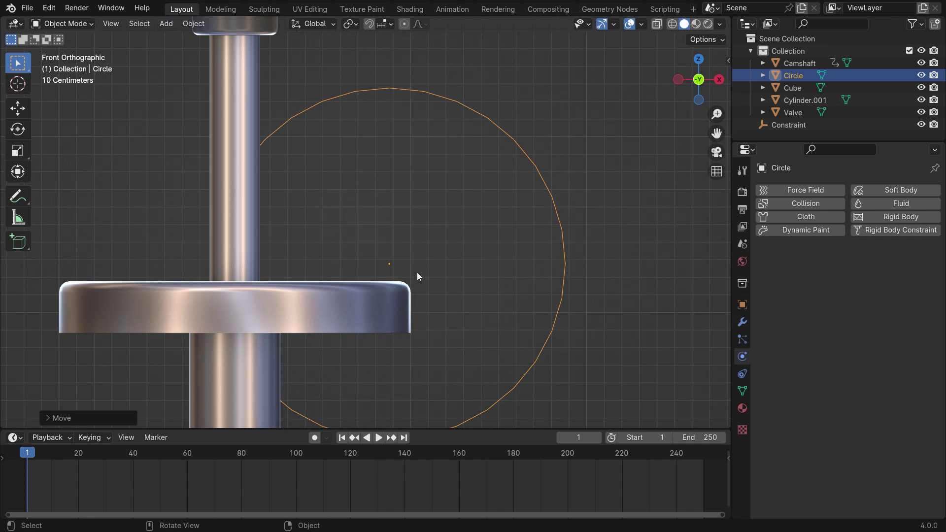
key(s)
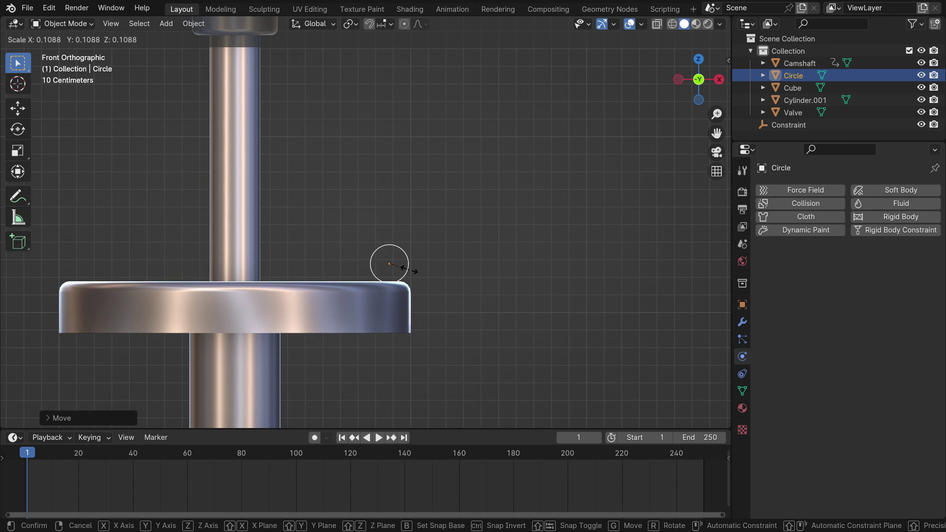
click(409, 270)
scroll(407, 273, up, 1)
key(g)
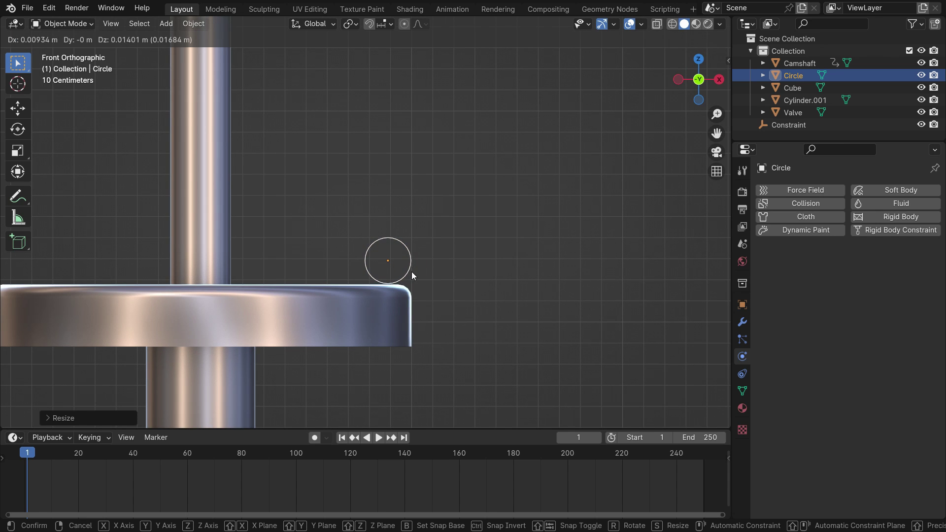
click(412, 271)
- Apply the circle's rotation and scale, then frame the valve stem
key(ctrl+a)
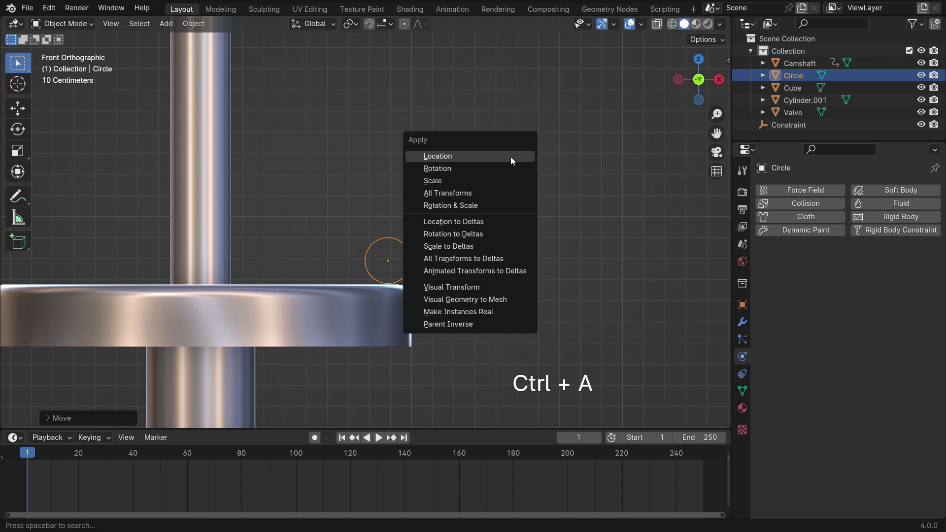
click(510, 205)
scroll(422, 243, down, 2)
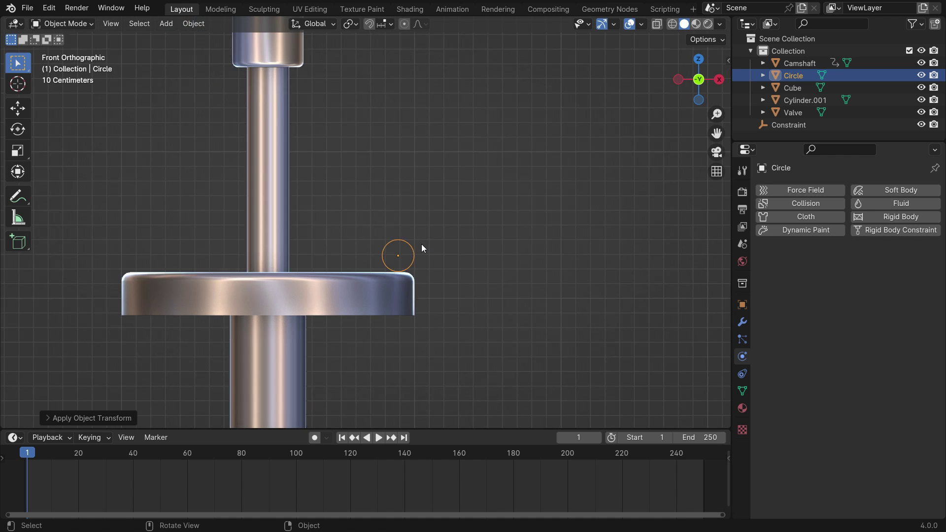
scroll(422, 244, down, 2)
shift+middle_drag(447, 215, 425, 274)
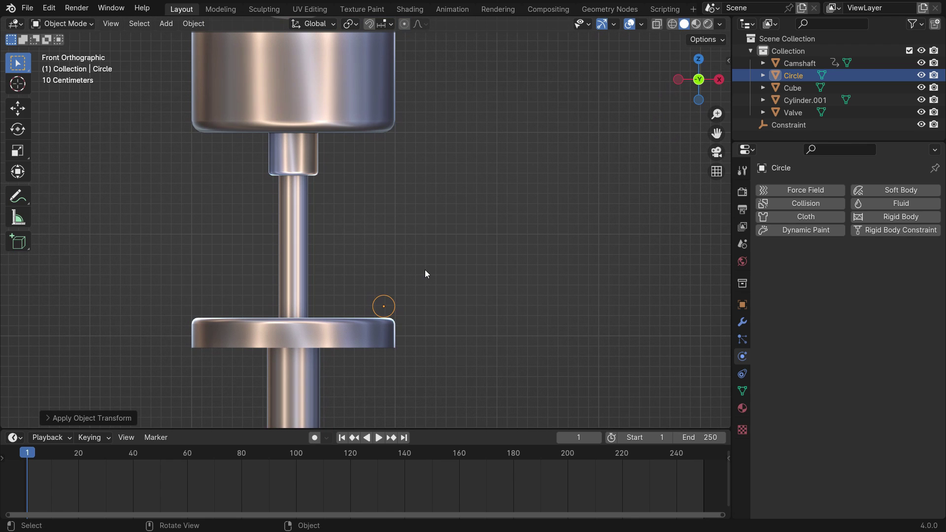
- Snap the 3D cursor to the Valve's origin at the top of the stem
click(351, 117)
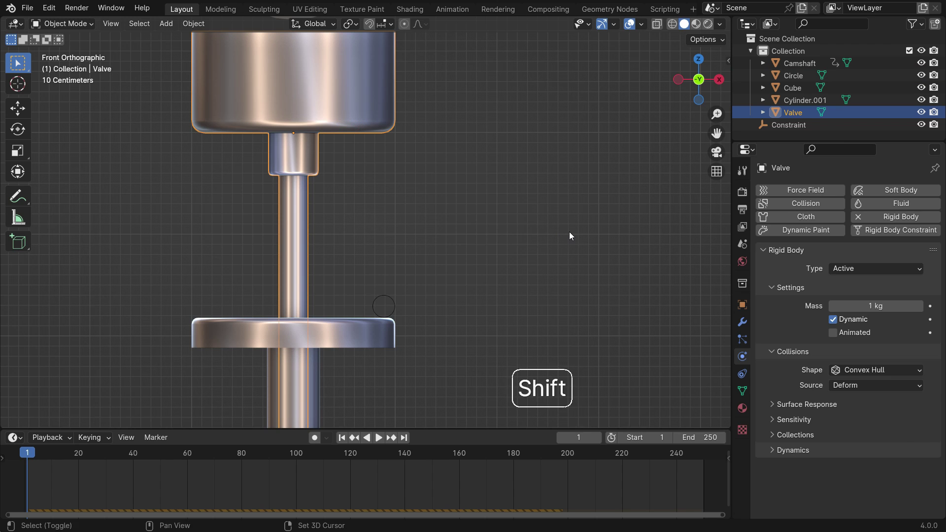
key(shift+s)
click(563, 304)
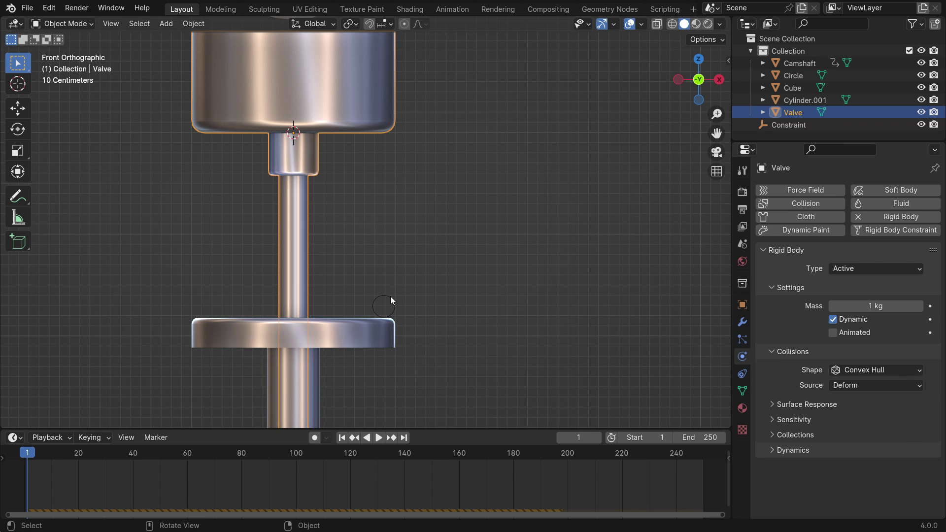
- Set the circle's origin to the 3D cursor
click(390, 296)
right_click(494, 157)
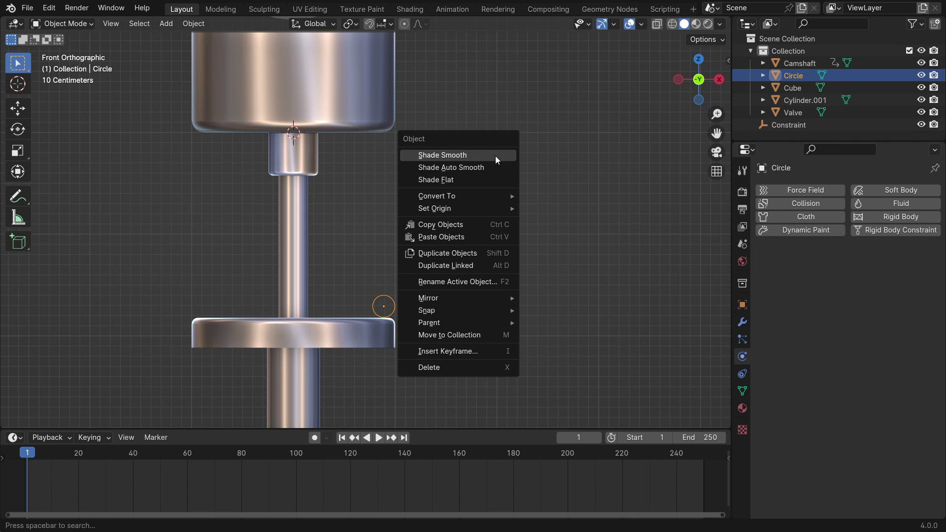
mouse_move(479, 212)
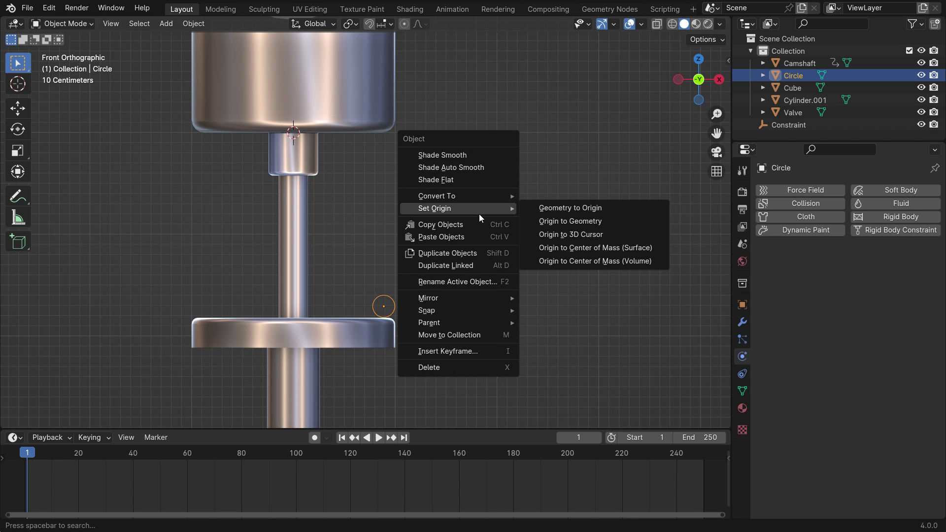
click(588, 234)
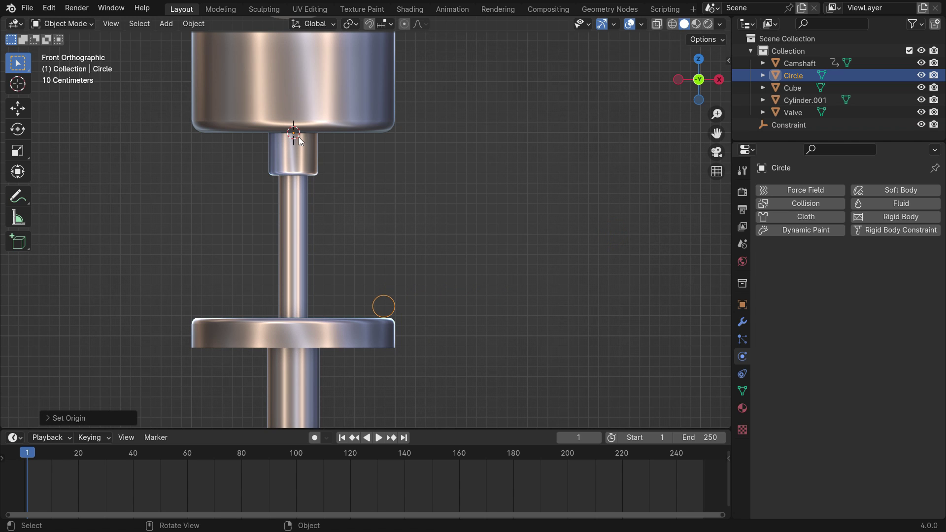
- Add a Screw modifier to the circle
click(742, 322)
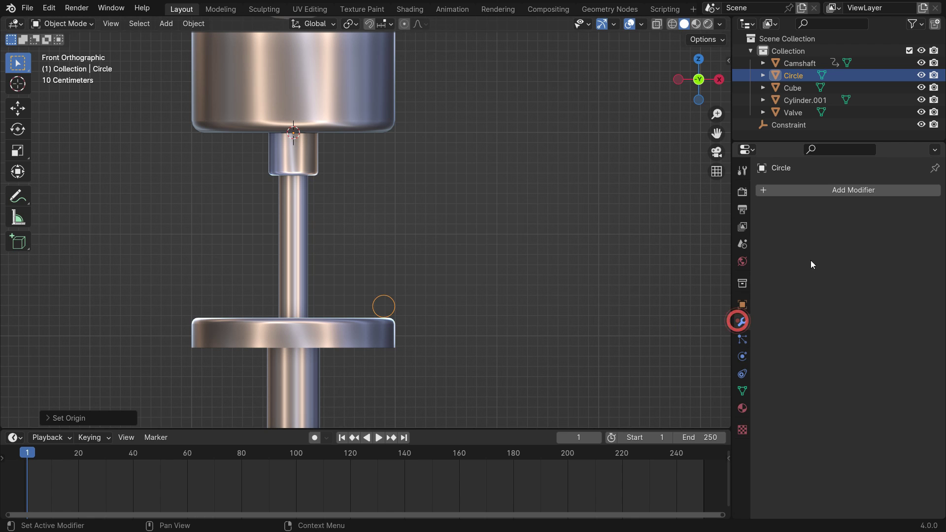
click(813, 191)
mouse_move(781, 231)
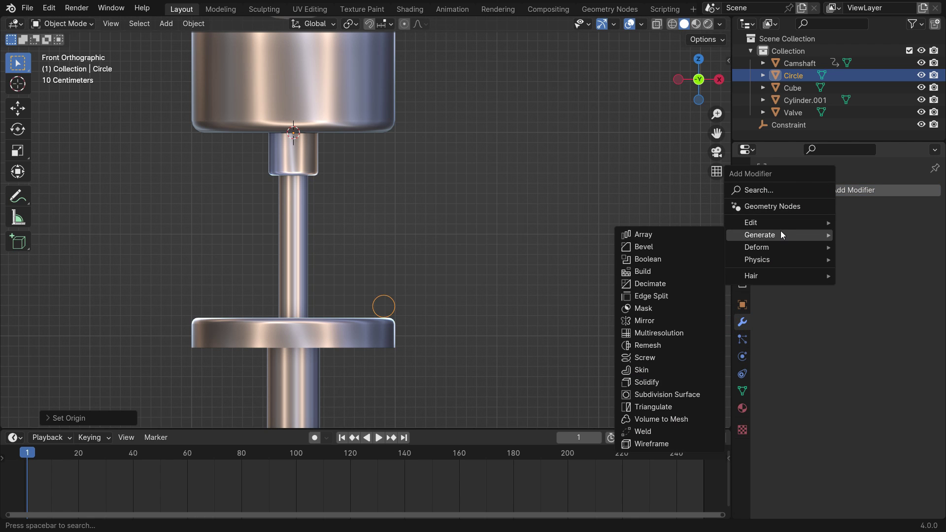
click(687, 357)
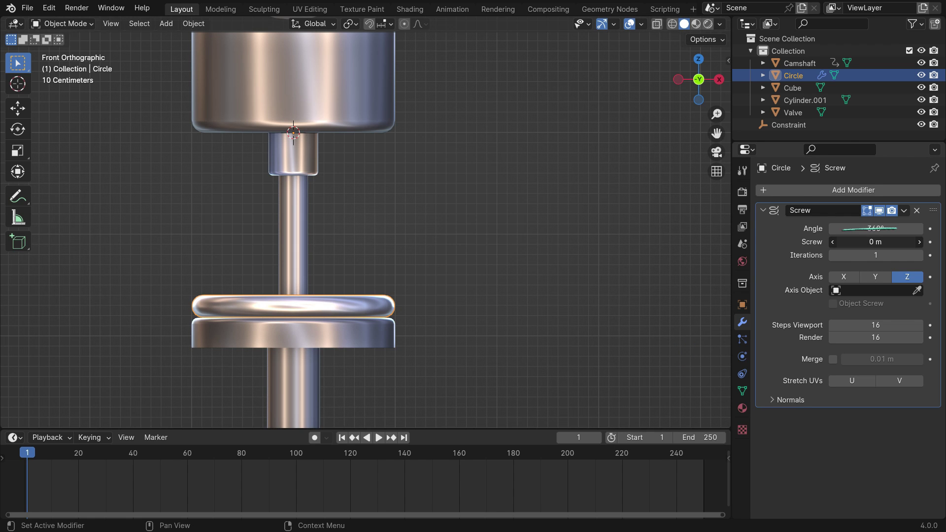
- Set the Screw pitch to 0.4 m and iterations to 4 coils
mouse_move(869, 242)
mouse_down()
mouse_move(891, 242)
mouse_move(871, 242)
mouse_up()
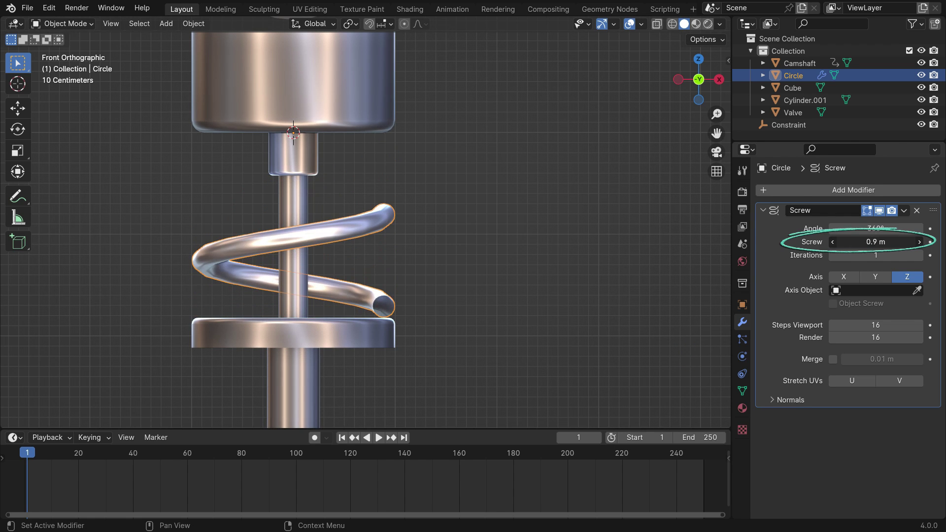
click(871, 241)
text(0.4)
key(Return)
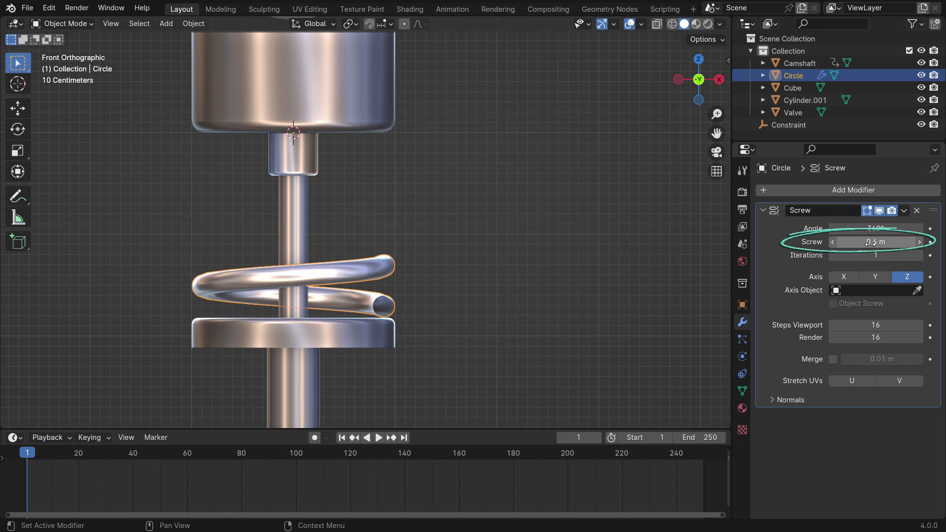
click(917, 256)
click(917, 255)
click(918, 255)
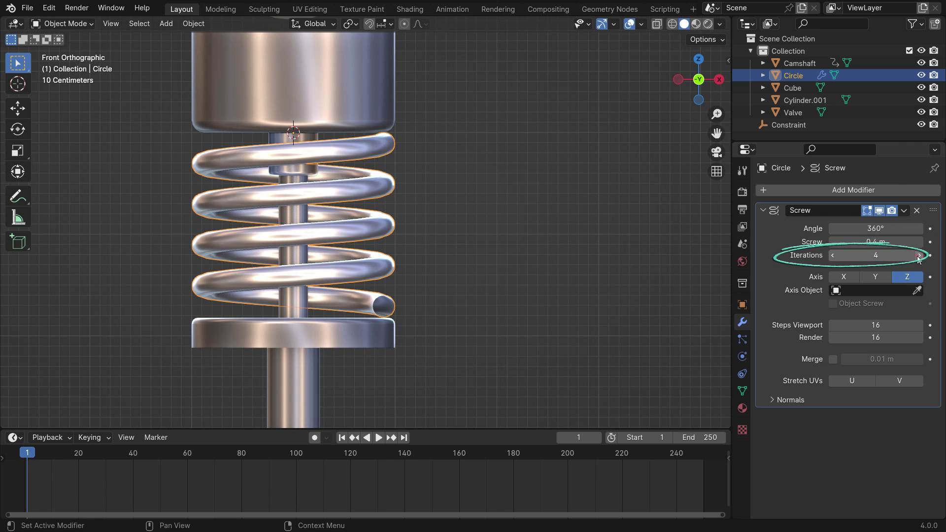
- Set the Screw modifier's viewport and render steps to 32 each
scroll(380, 247, down, 2)
middle_drag(381, 248, 554, 291)
click(896, 326)
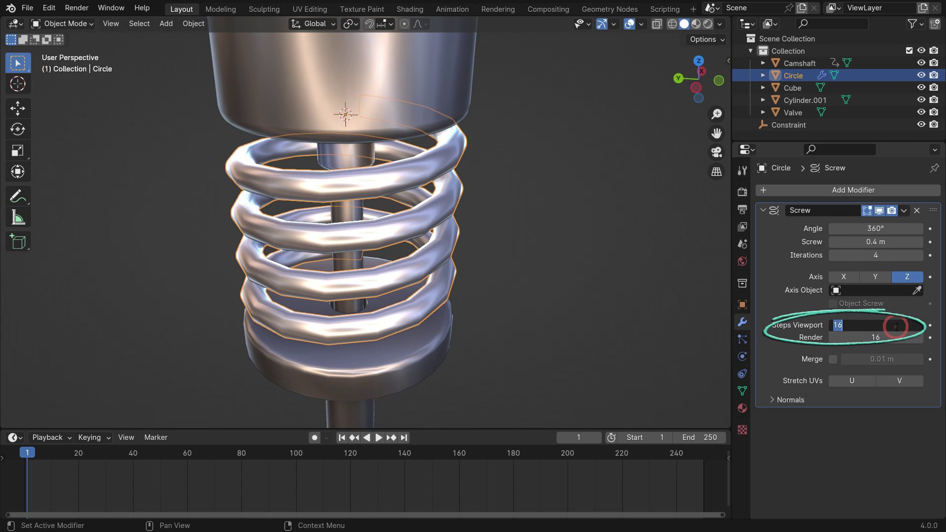
text(32)
key(Return)
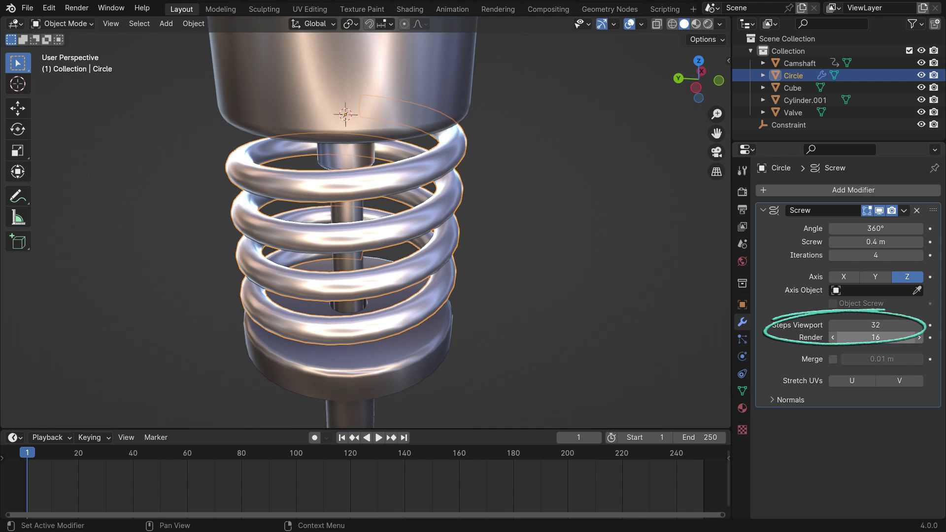
click(892, 338)
text(32)
key(Return)
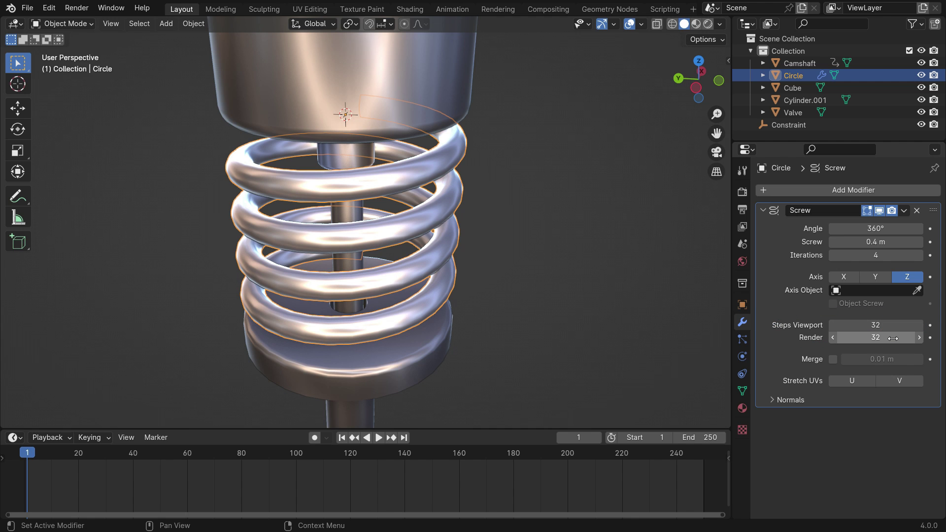
scroll(483, 274, down, 4)
- Set the spring's Viewport Display colour to a bright cyan-blue, viewed from the front
middle_drag(483, 274, 309, 226)
key(KP_1)
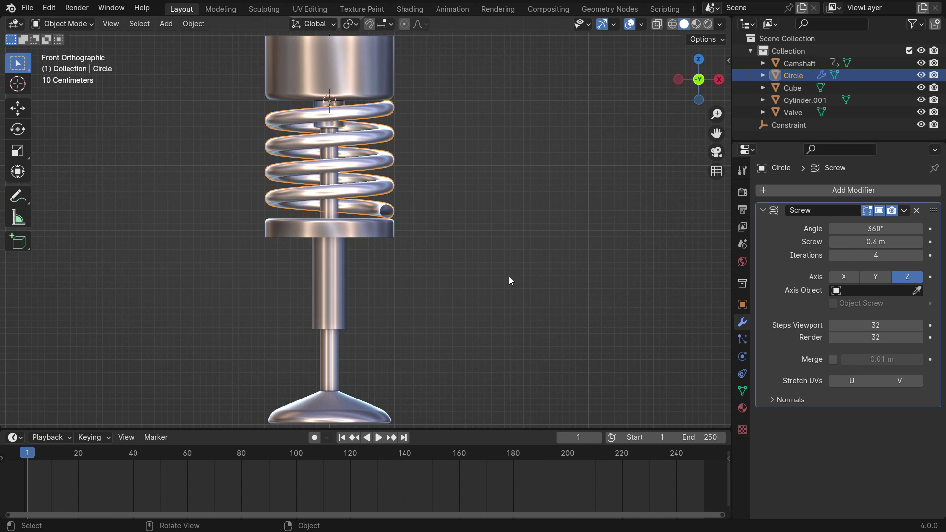
click(742, 305)
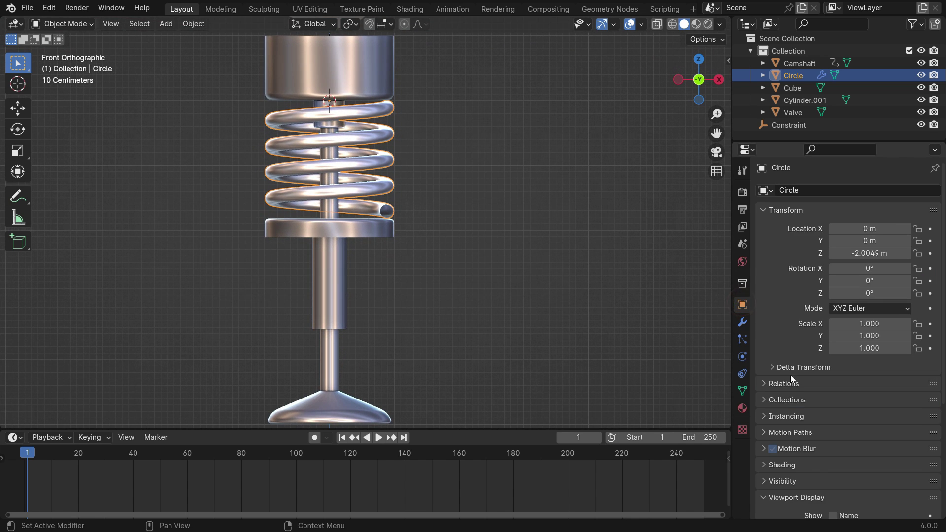
scroll(792, 389, down, 6)
scroll(793, 403, down, 1)
click(850, 445)
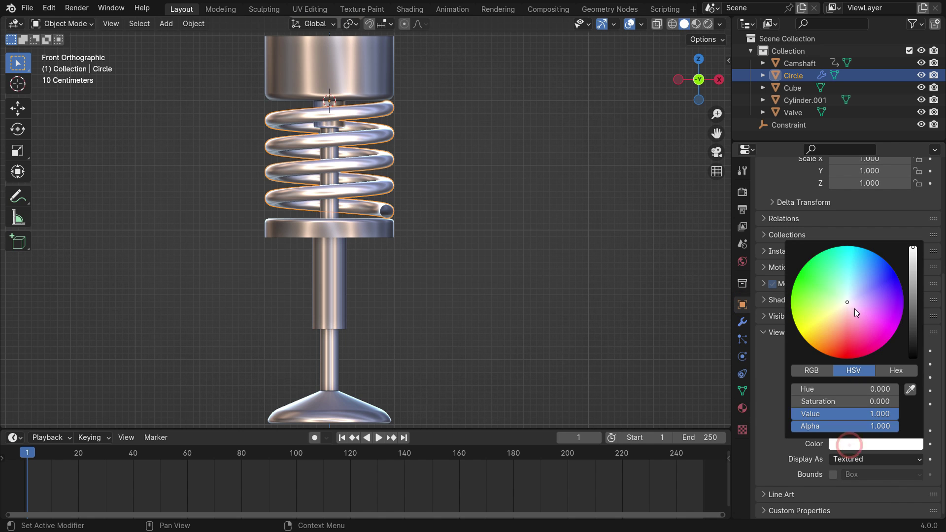
drag(847, 302, 855, 268)
middle_drag(345, 225, 489, 226)
key(KP_1)
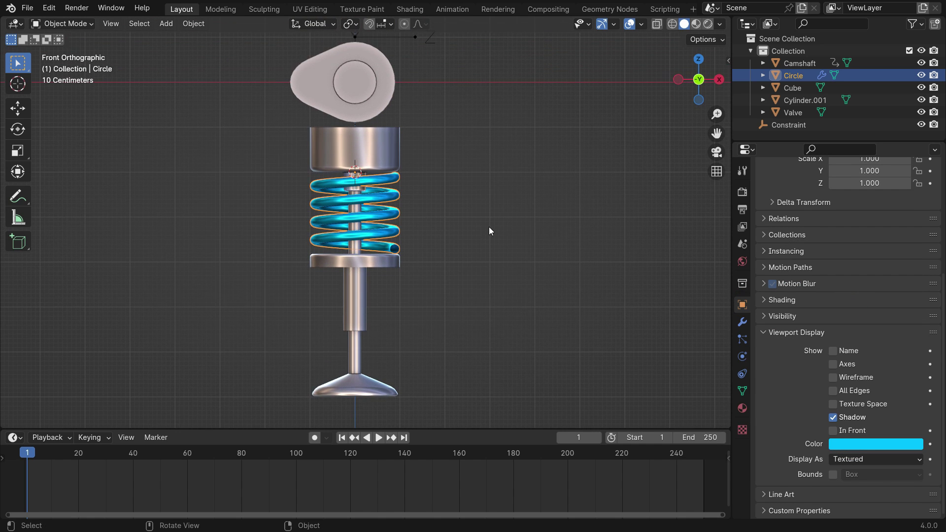
- Adjust the spring's Screw value in the modifier panel
click(741, 323)
drag(876, 242, 838, 241)
click(878, 242)
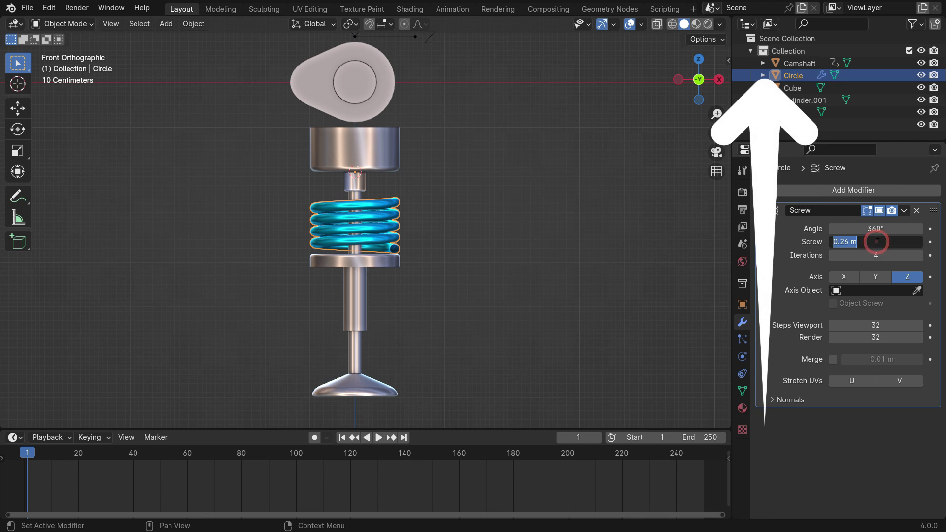
text(0.4)
key(Return)
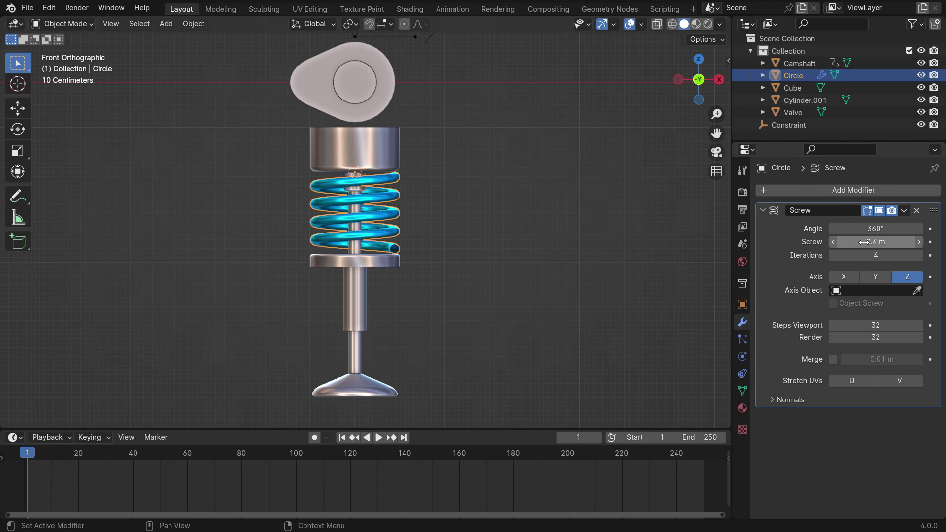
- Add a driver to the Screw value reading the Valve's Z Location
right_click(863, 242)
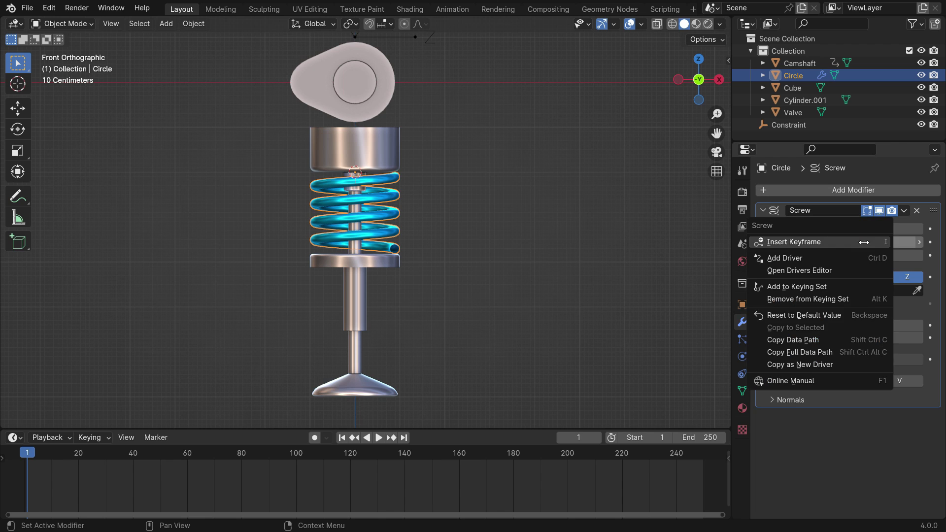
click(818, 258)
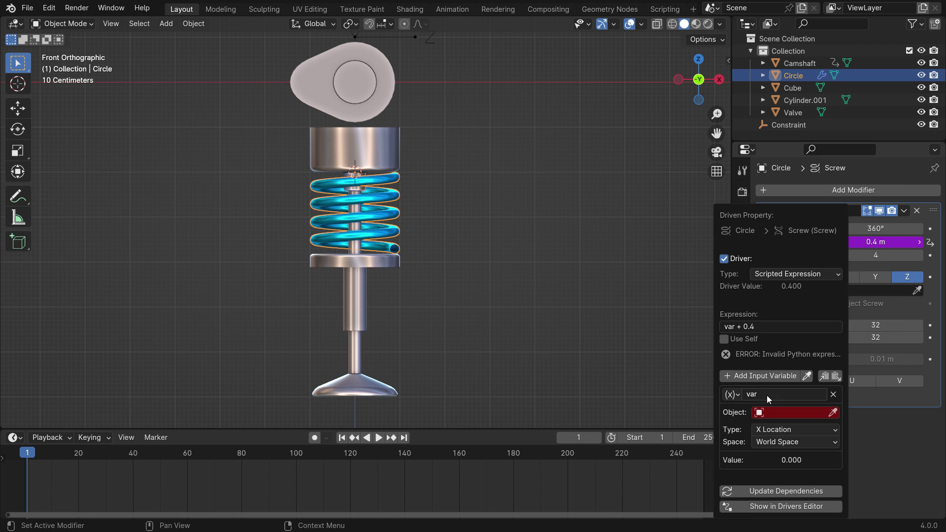
click(777, 417)
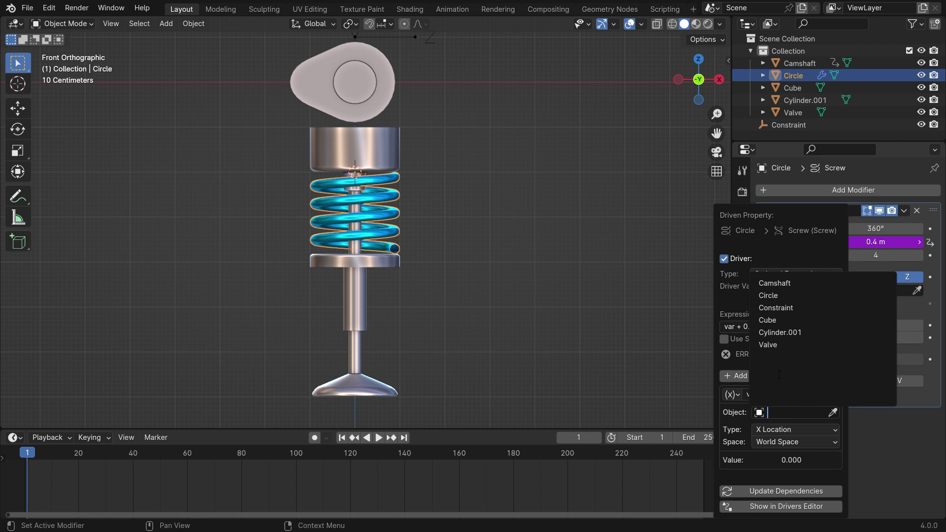
click(810, 345)
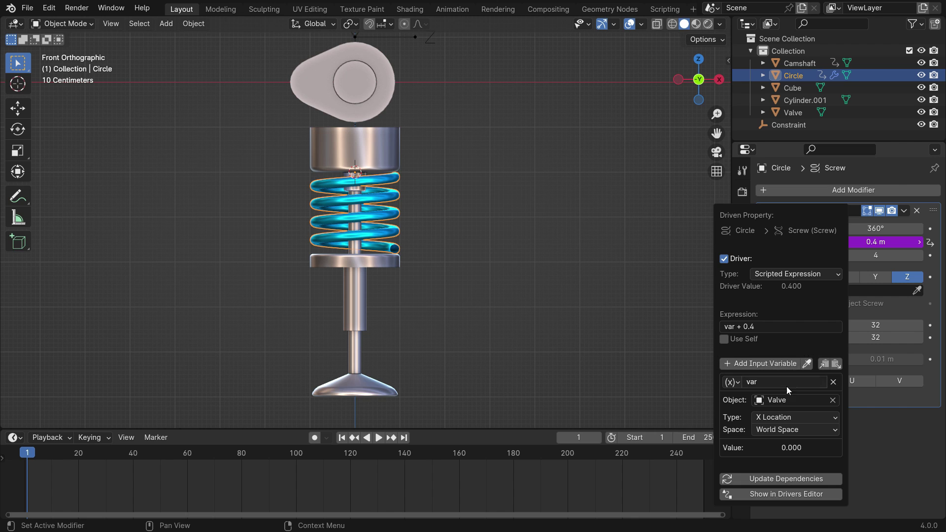
click(783, 417)
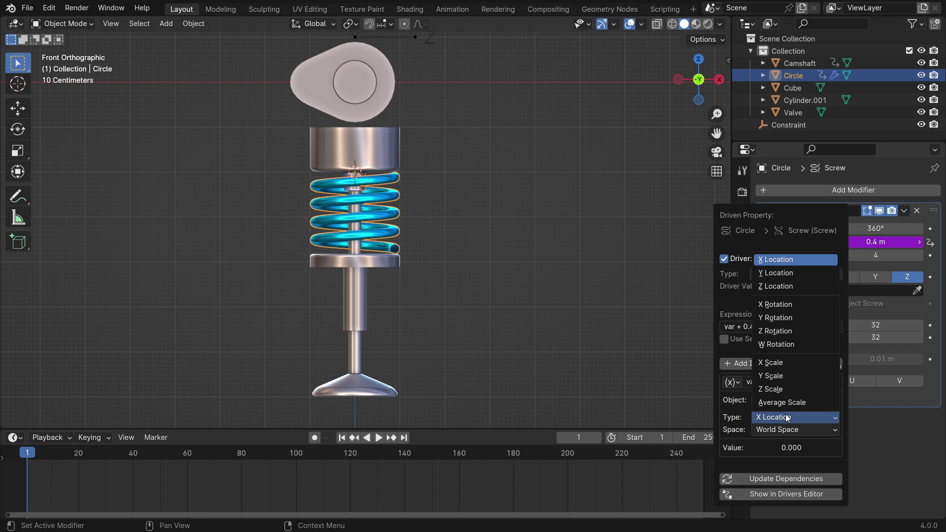
click(777, 286)
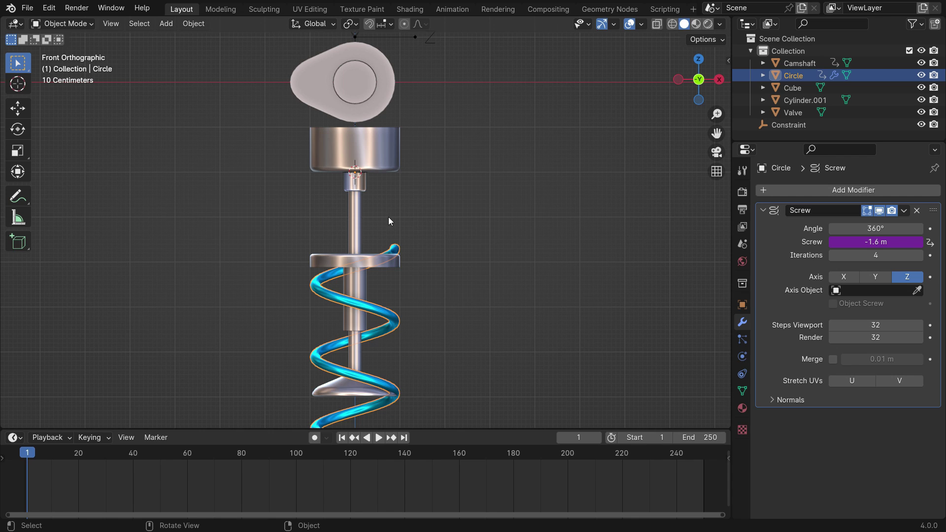
- Apply the Valve's location transform
click(387, 155)
key(ctrl+a)
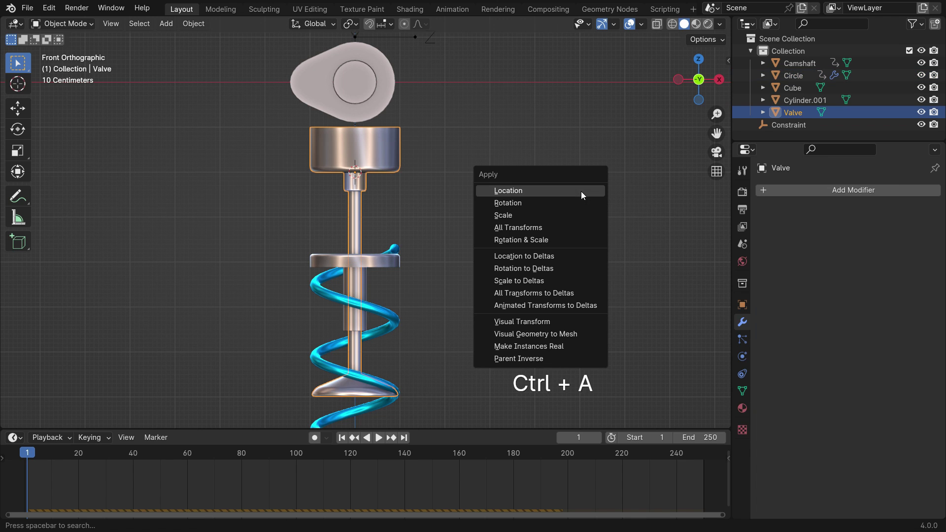
click(581, 191)
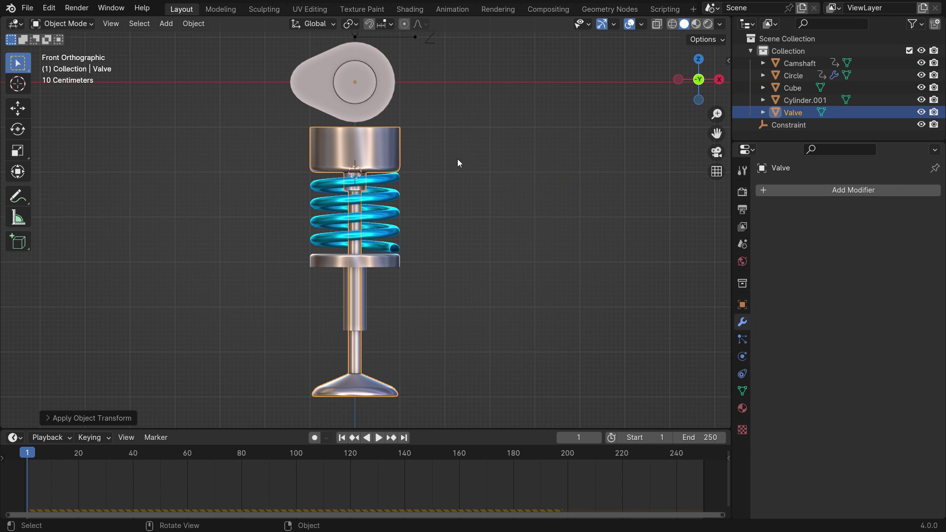
- Select the spring, play the animation briefly, and rewind to frame 1
click(395, 210)
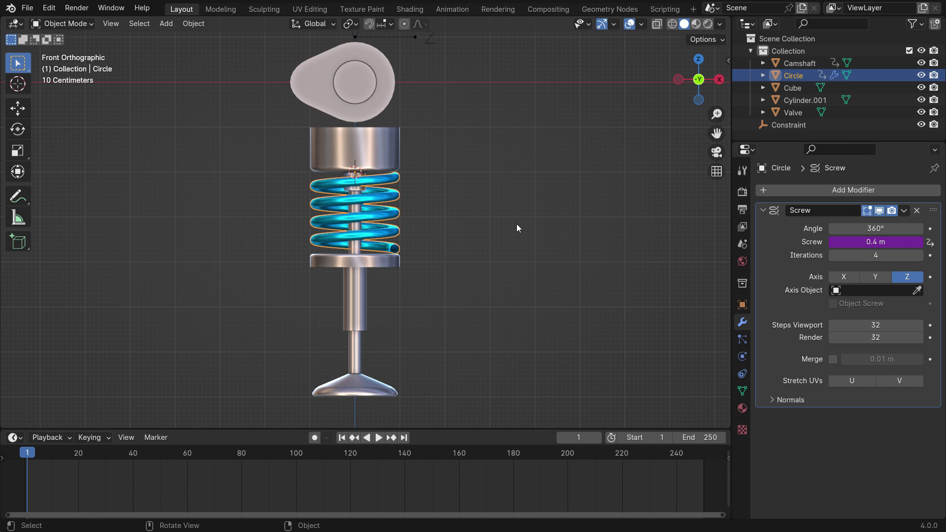
key(space)
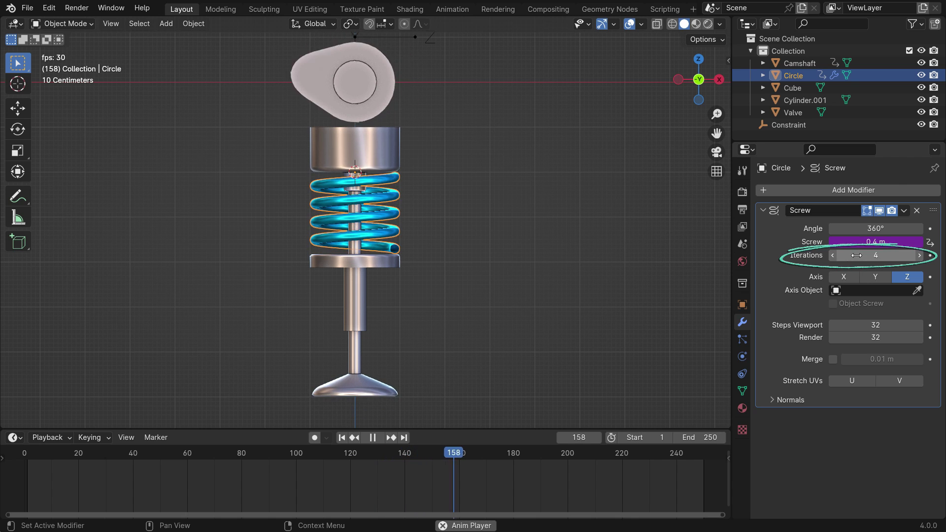
key(space)
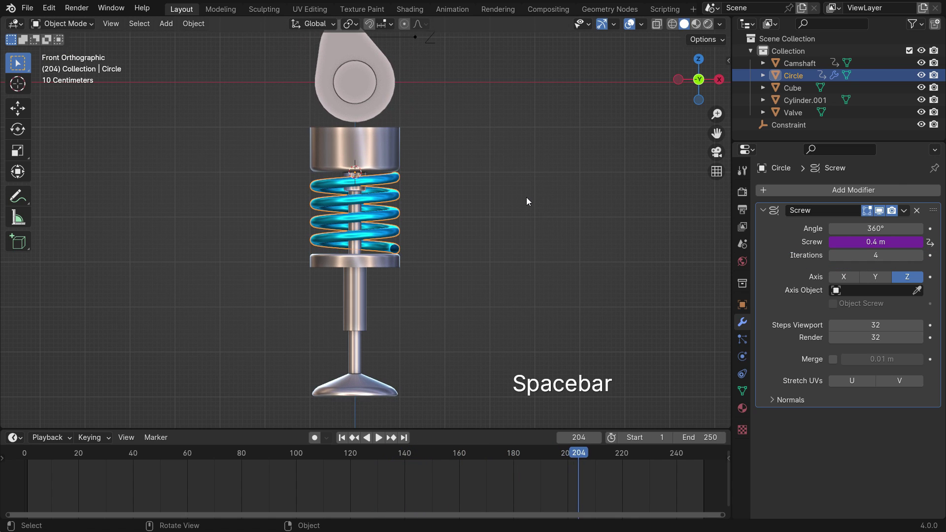
key(shift+Left)
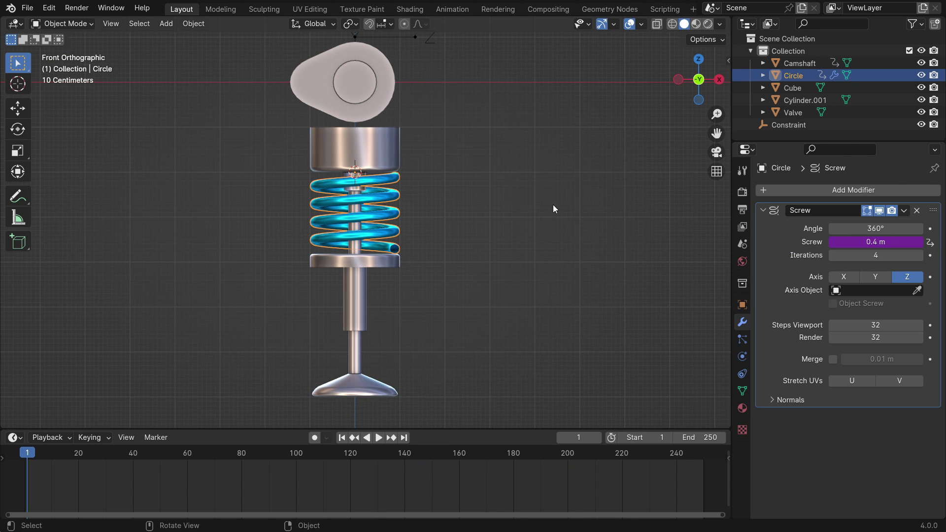
- Edit the Screw driver expression to var/4 + 0.4, then play back and orbit the rig
right_click(857, 240)
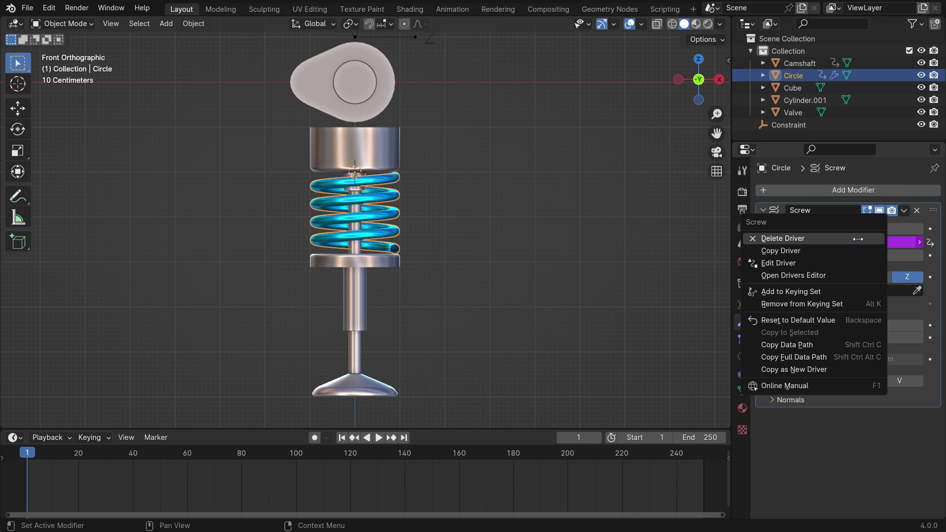
click(820, 263)
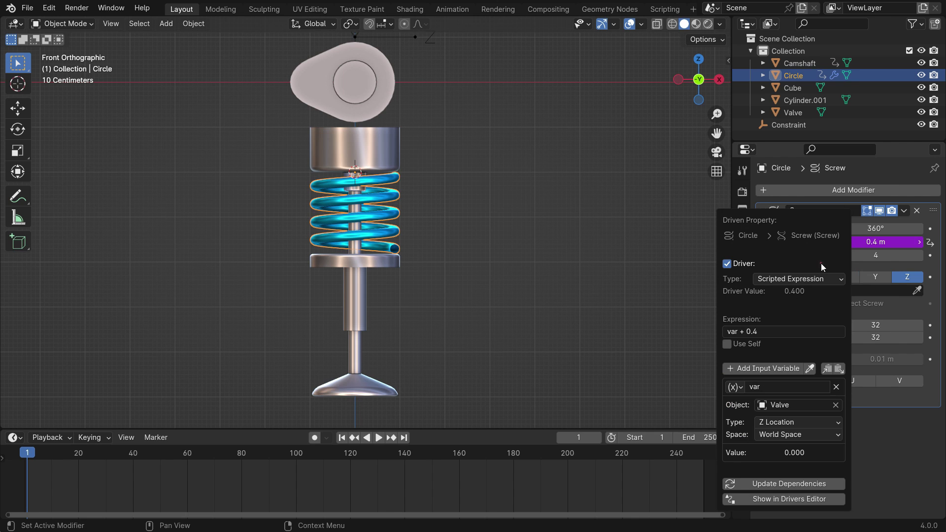
click(738, 335)
click(739, 333)
text(/4)
key(Return)
click(378, 438)
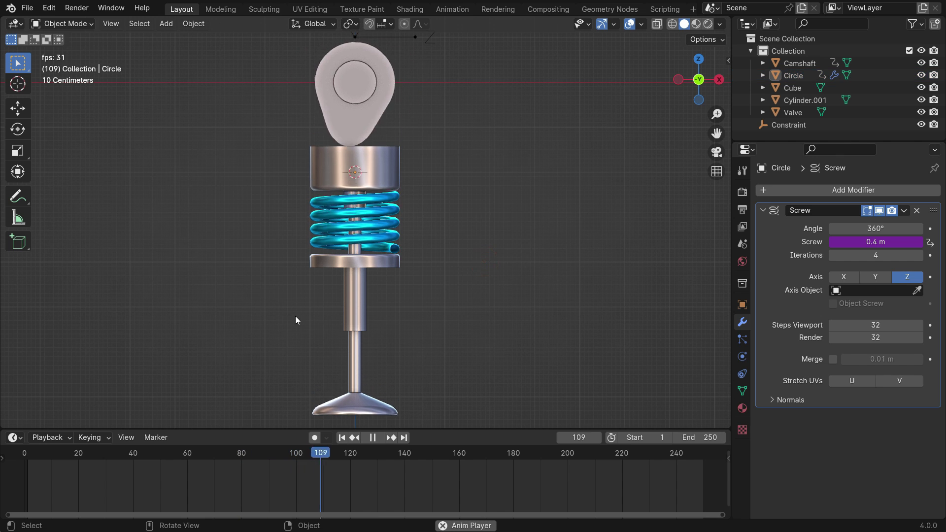
middle_drag(296, 321, 404, 292)
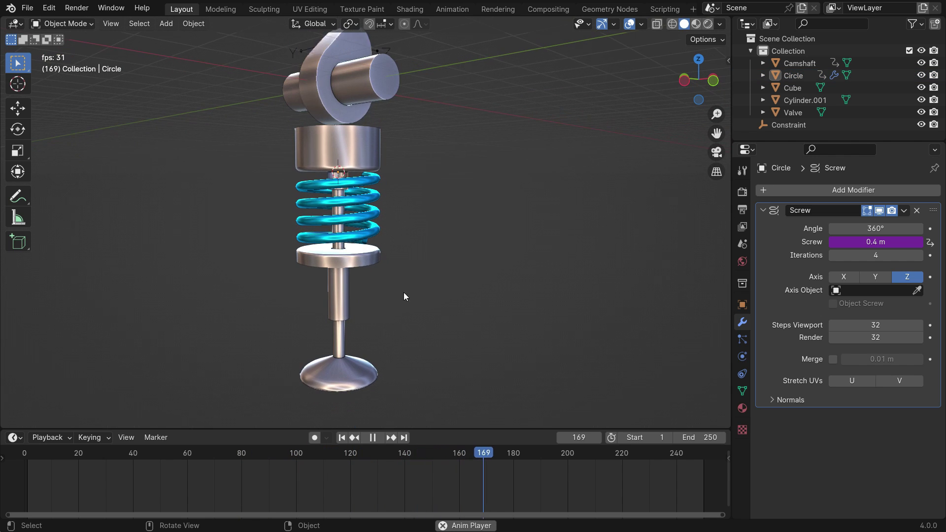